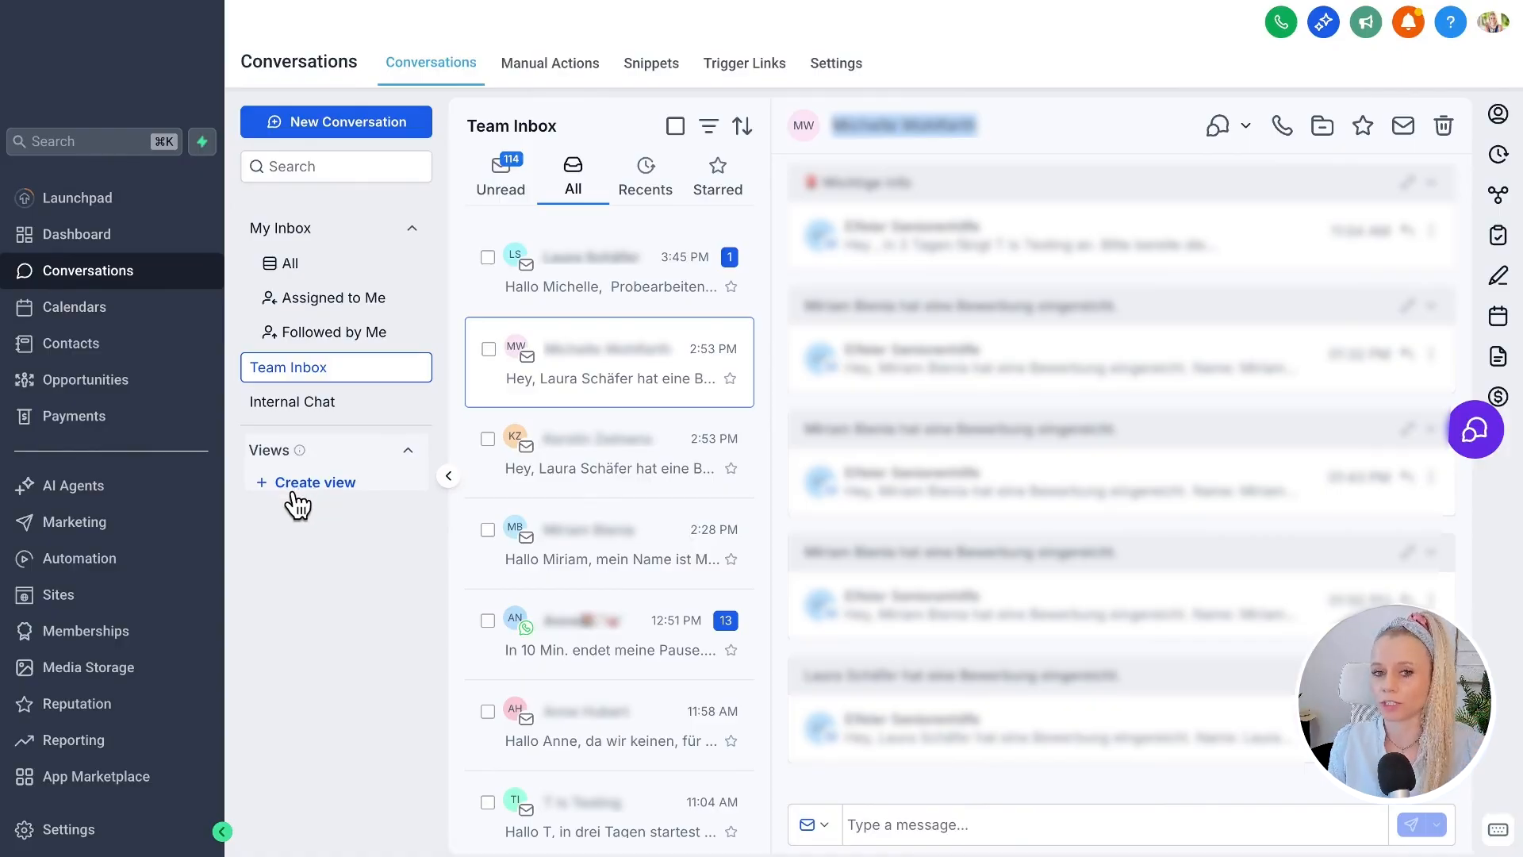
Start a new conversation view and name it WhatsApp.
{"action": "left_click", "coordinate": [316, 483]}
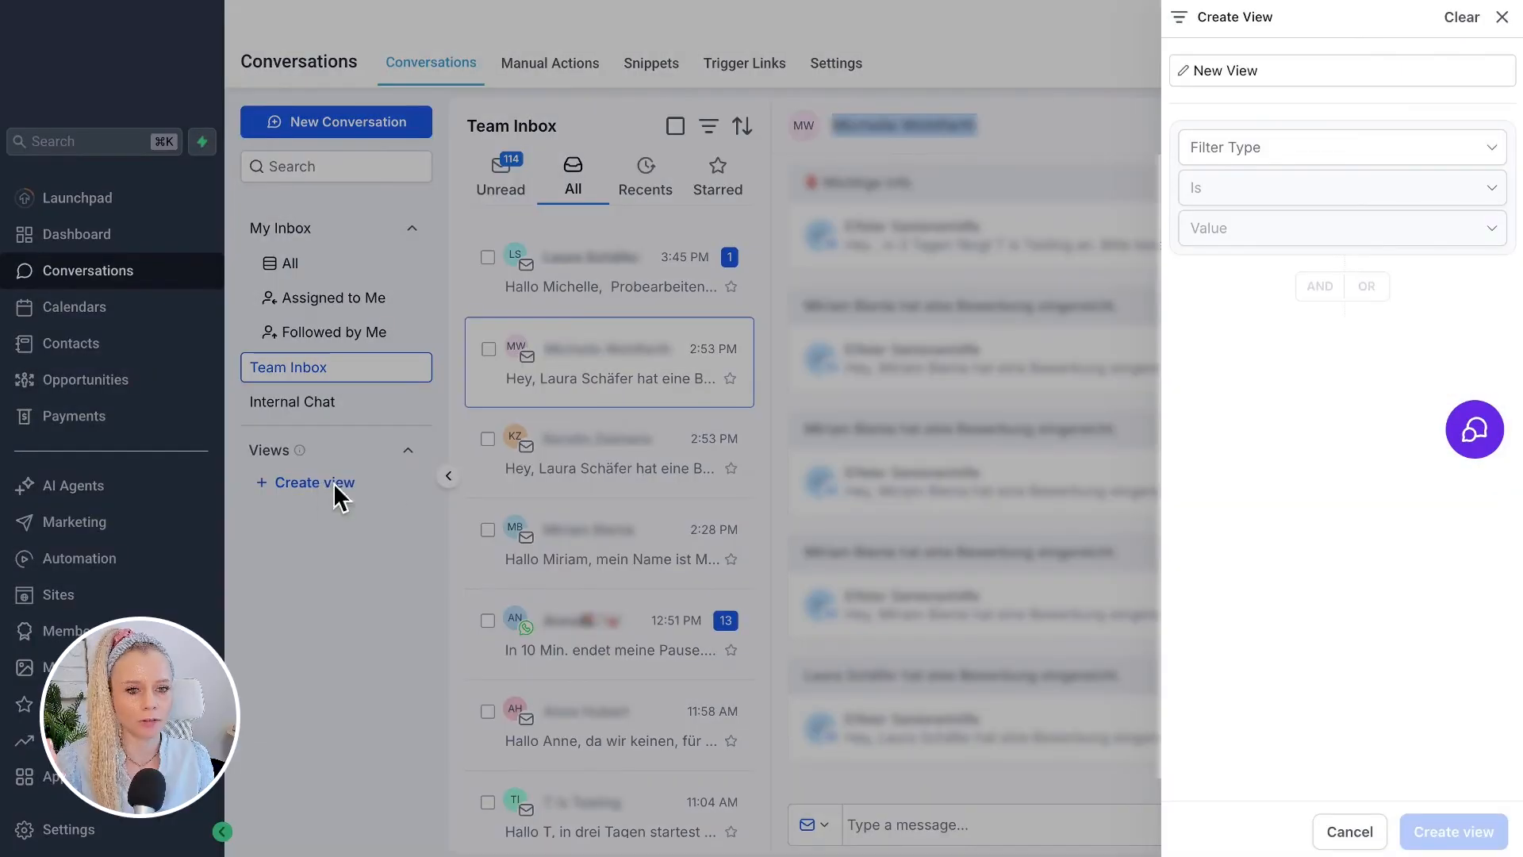
{"action": "left_click", "coordinate": [1297, 71]}
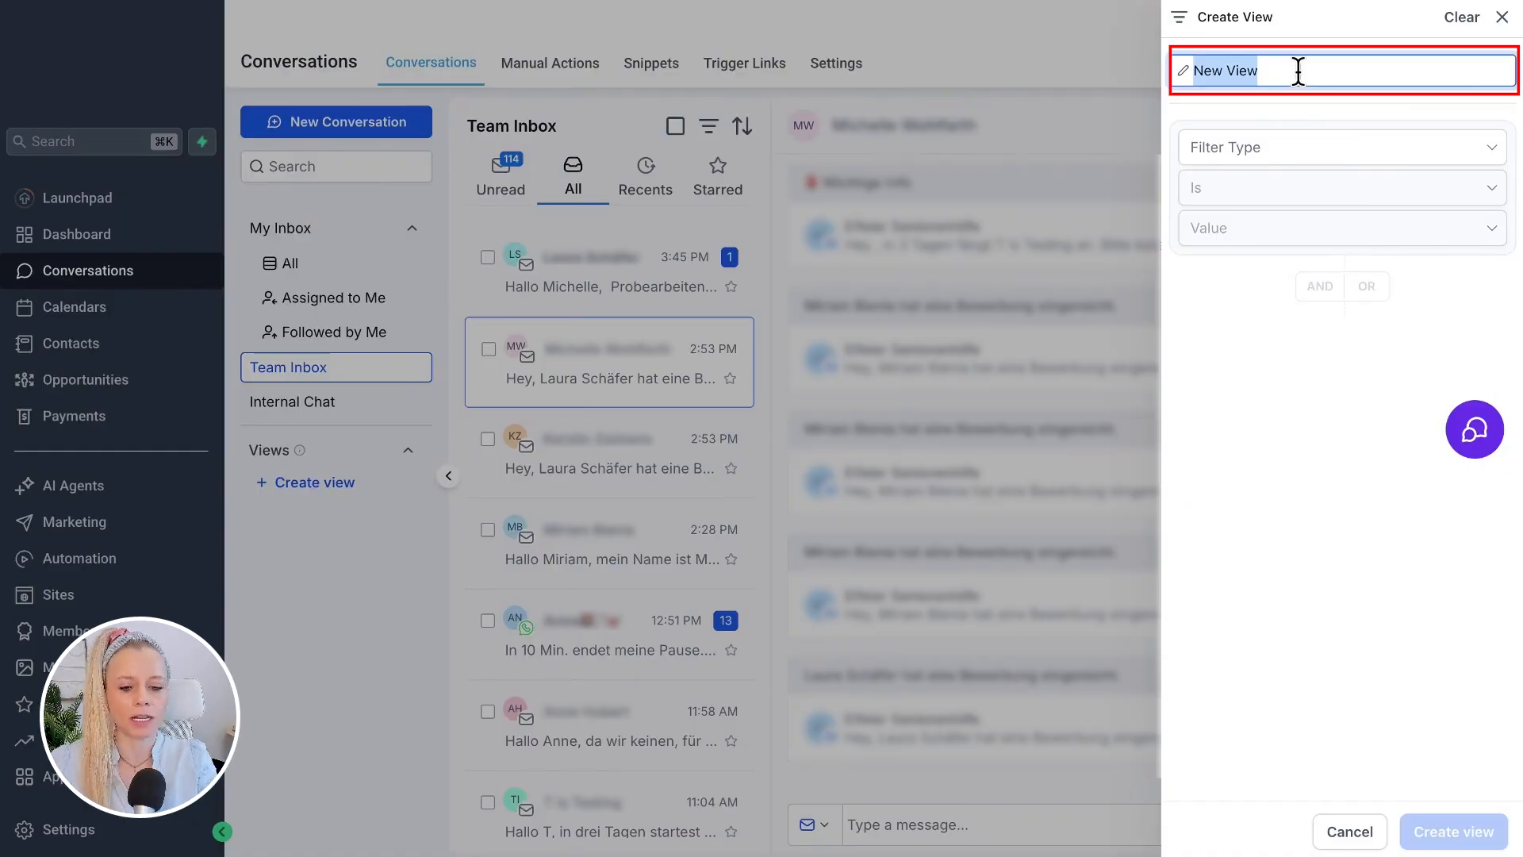
{"action": "type", "text": "WhatsApp"}
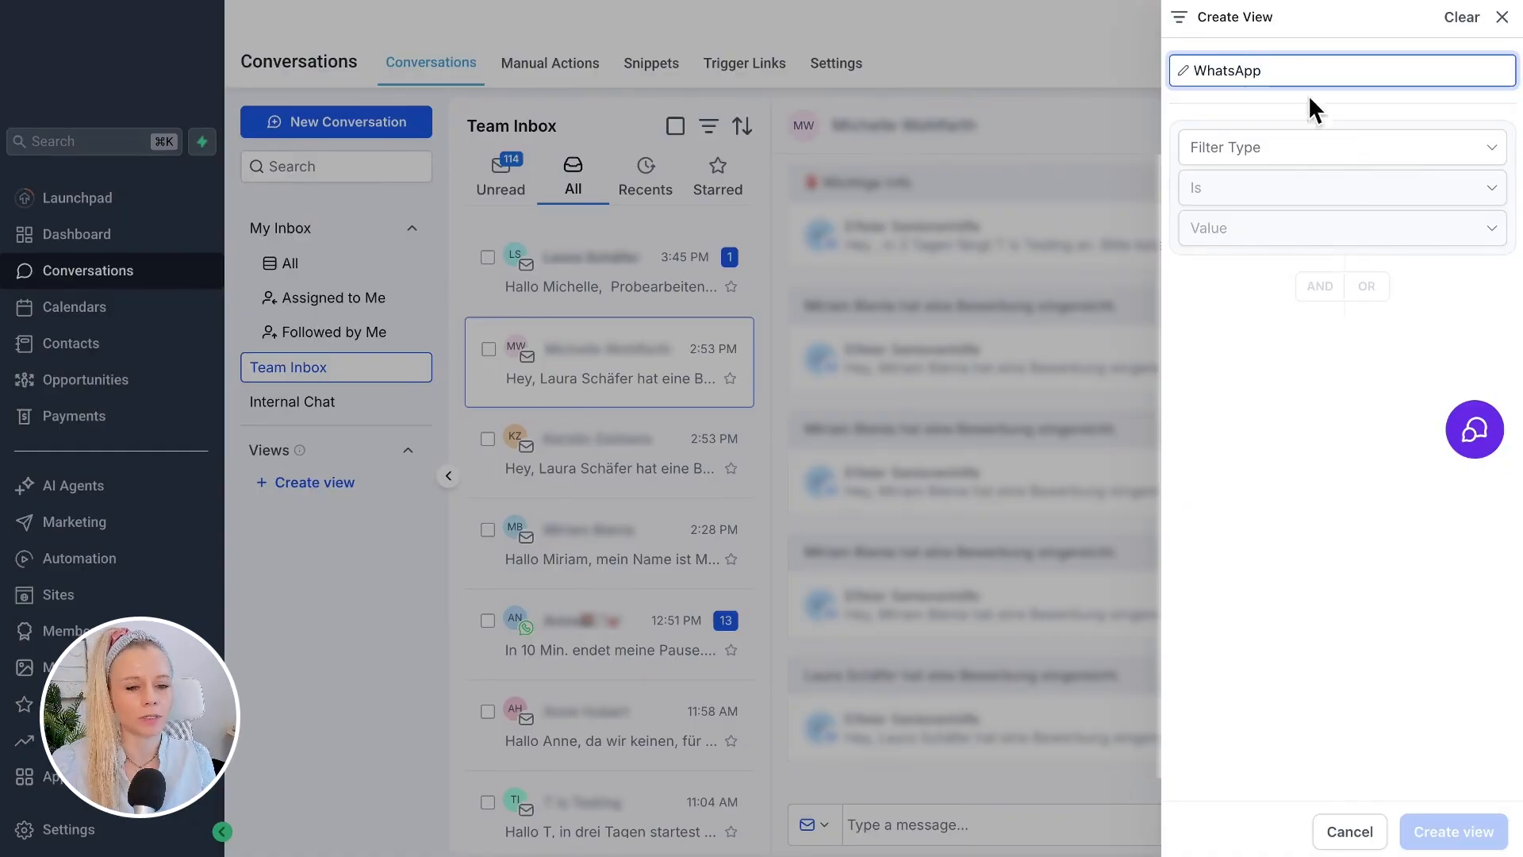
Filter the view to conversations whose Last Message Channel is WhatsApp and create the view.
{"action": "left_click", "coordinate": [1345, 153]}
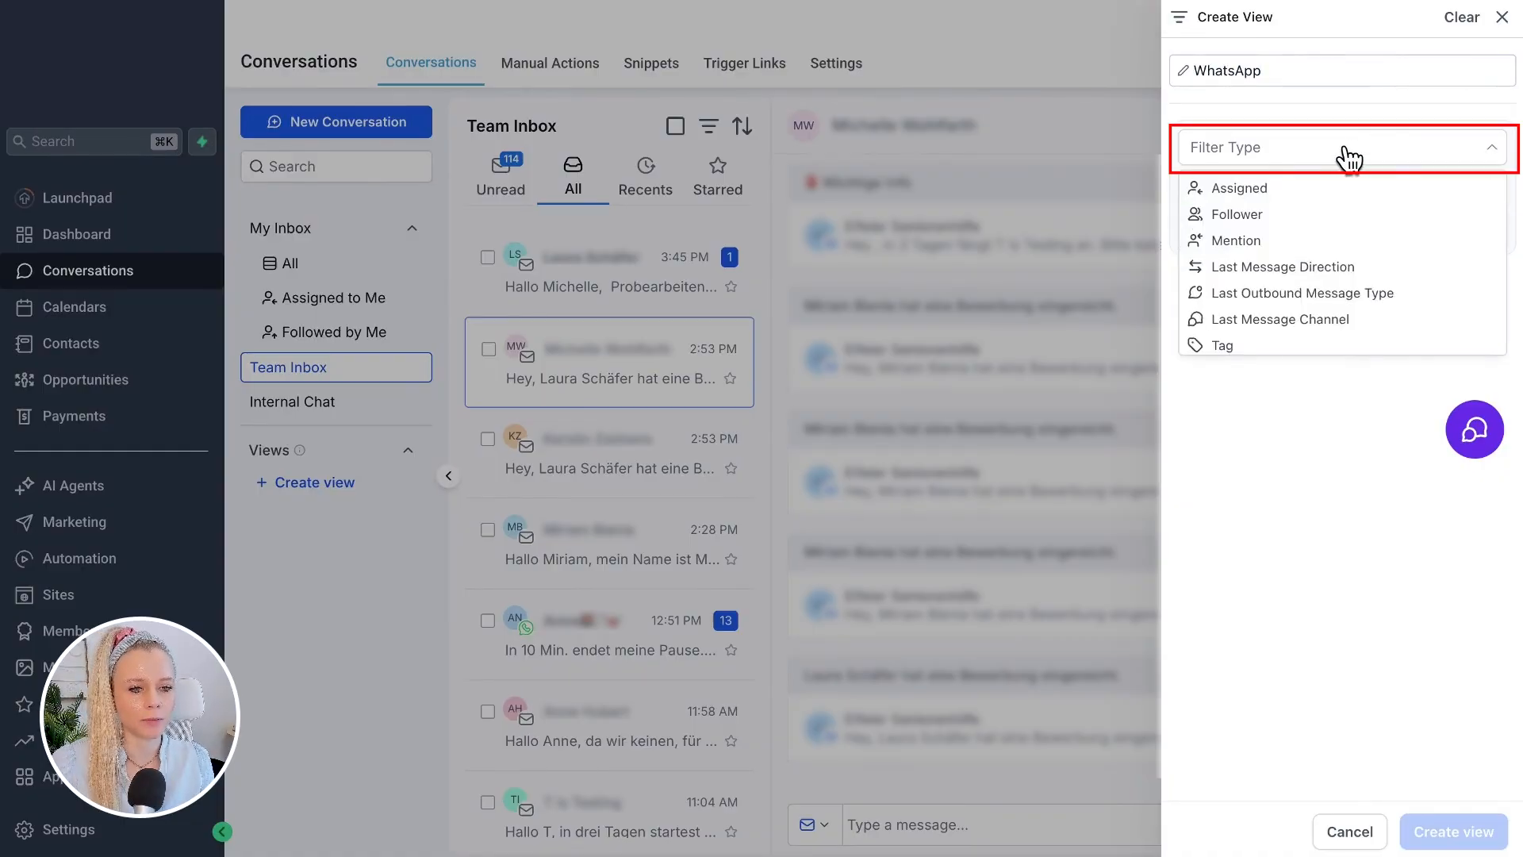
{"action": "left_click", "coordinate": [1301, 333]}
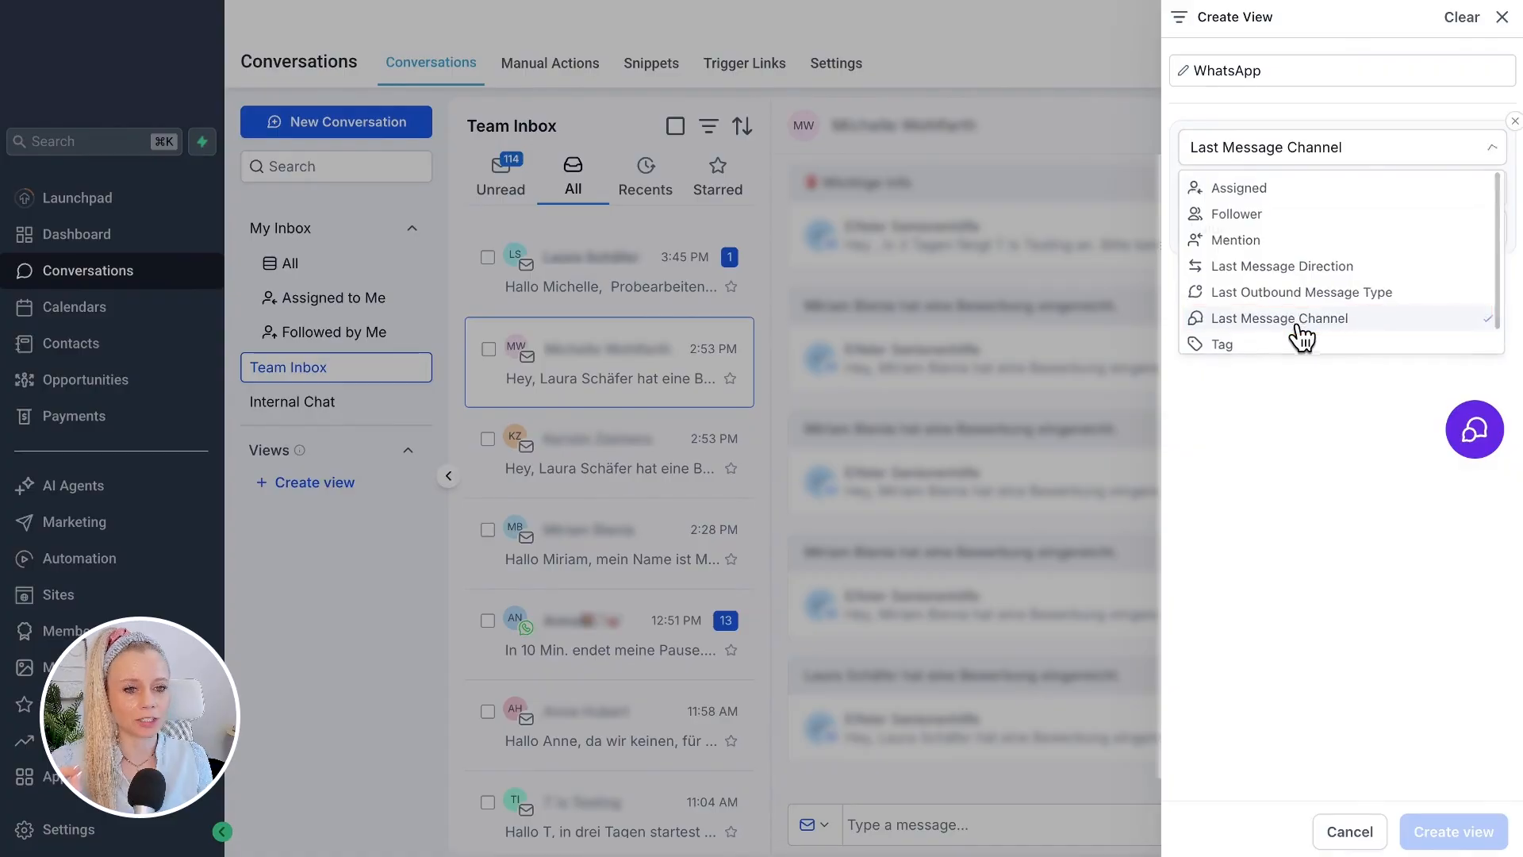
{"action": "left_click", "coordinate": [1261, 194]}
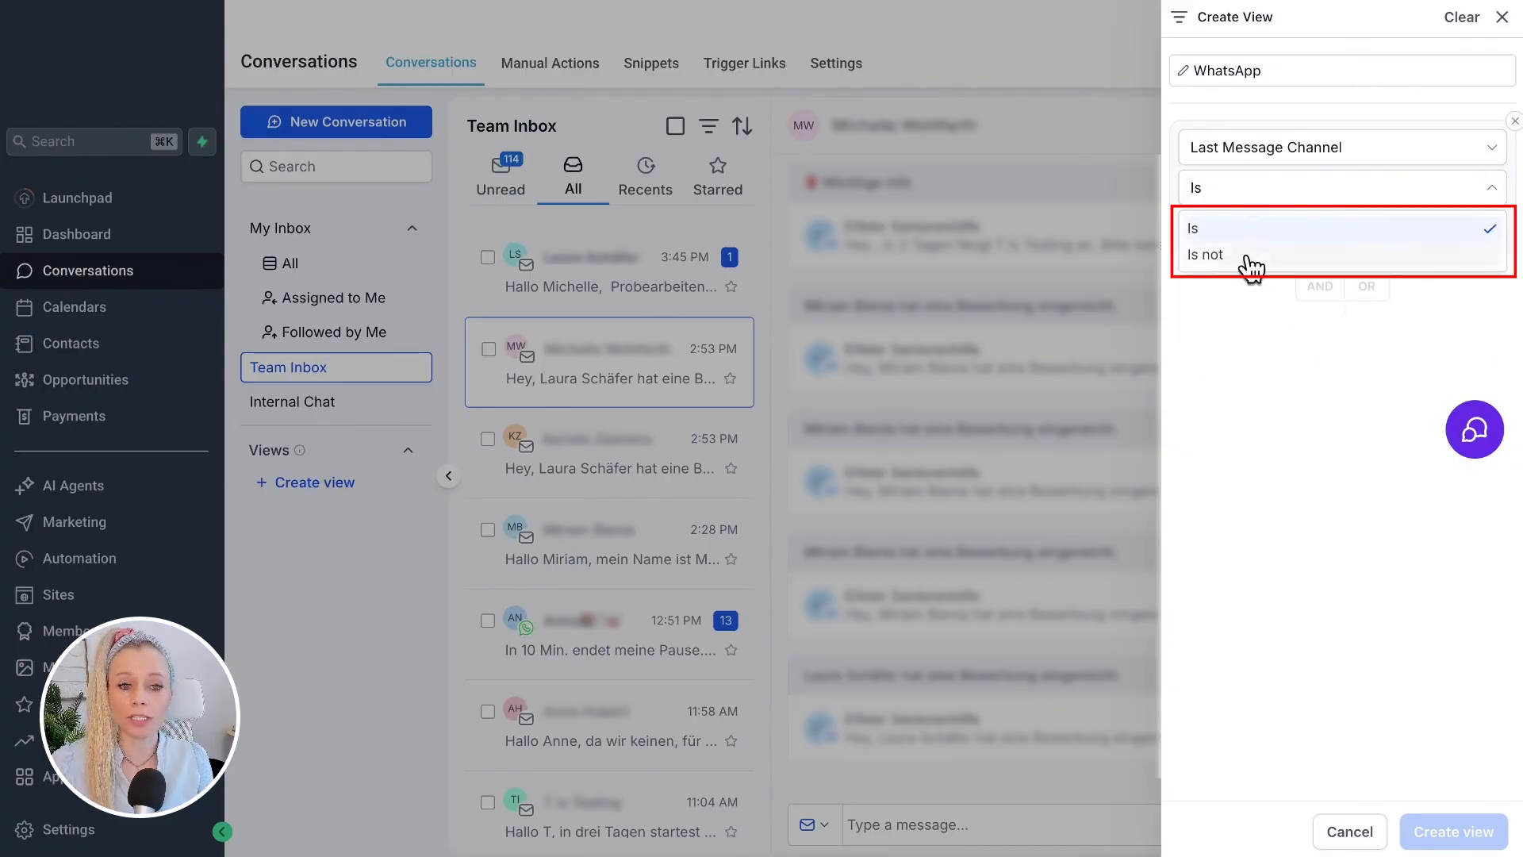
{"action": "left_click", "coordinate": [1260, 229]}
{"action": "left_click", "coordinate": [1278, 230]}
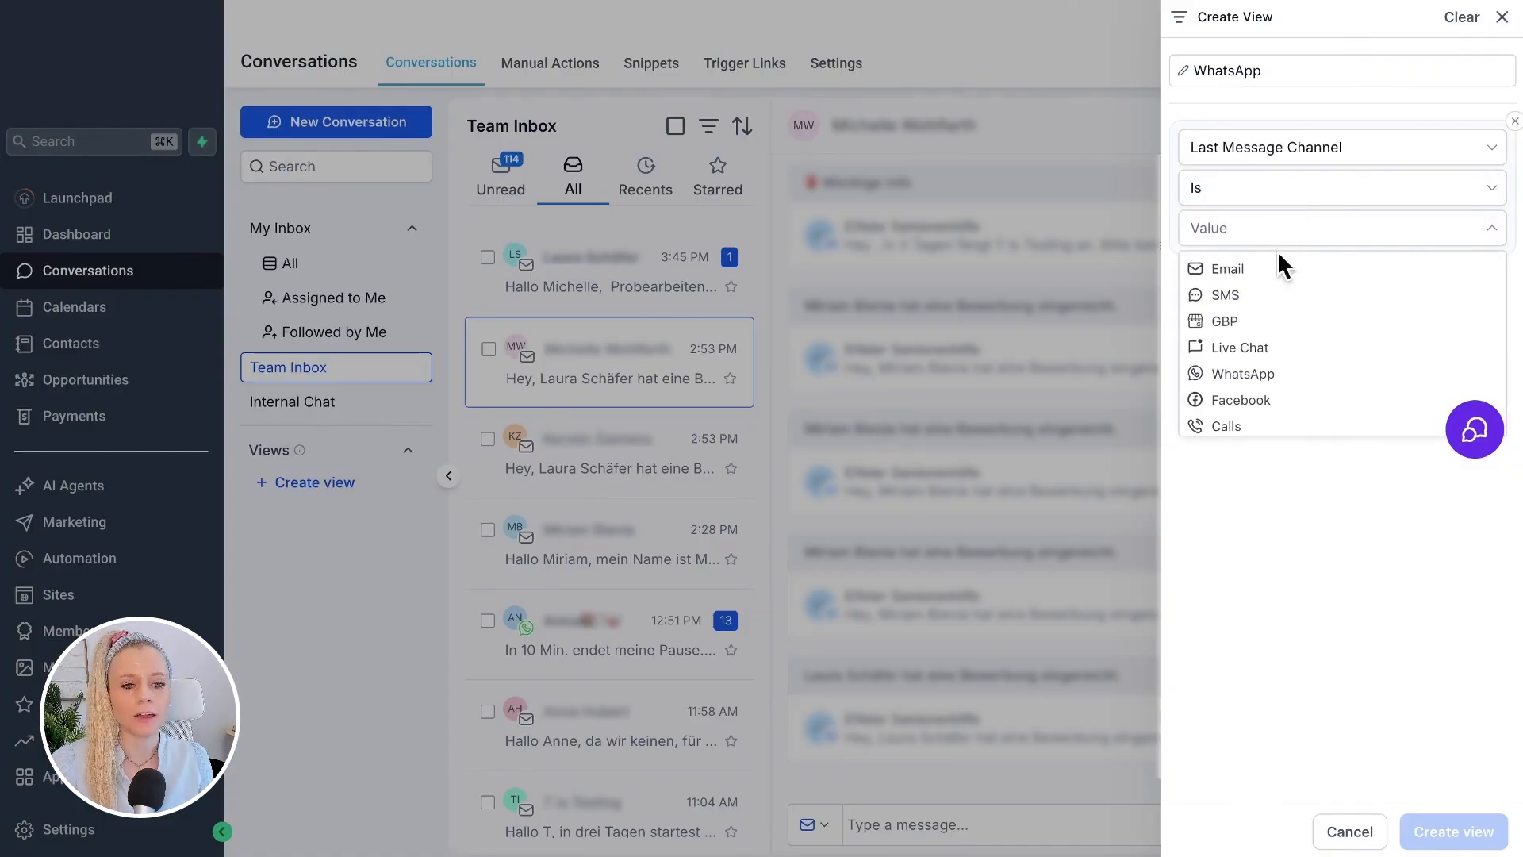
{"action": "left_click", "coordinate": [1283, 376]}
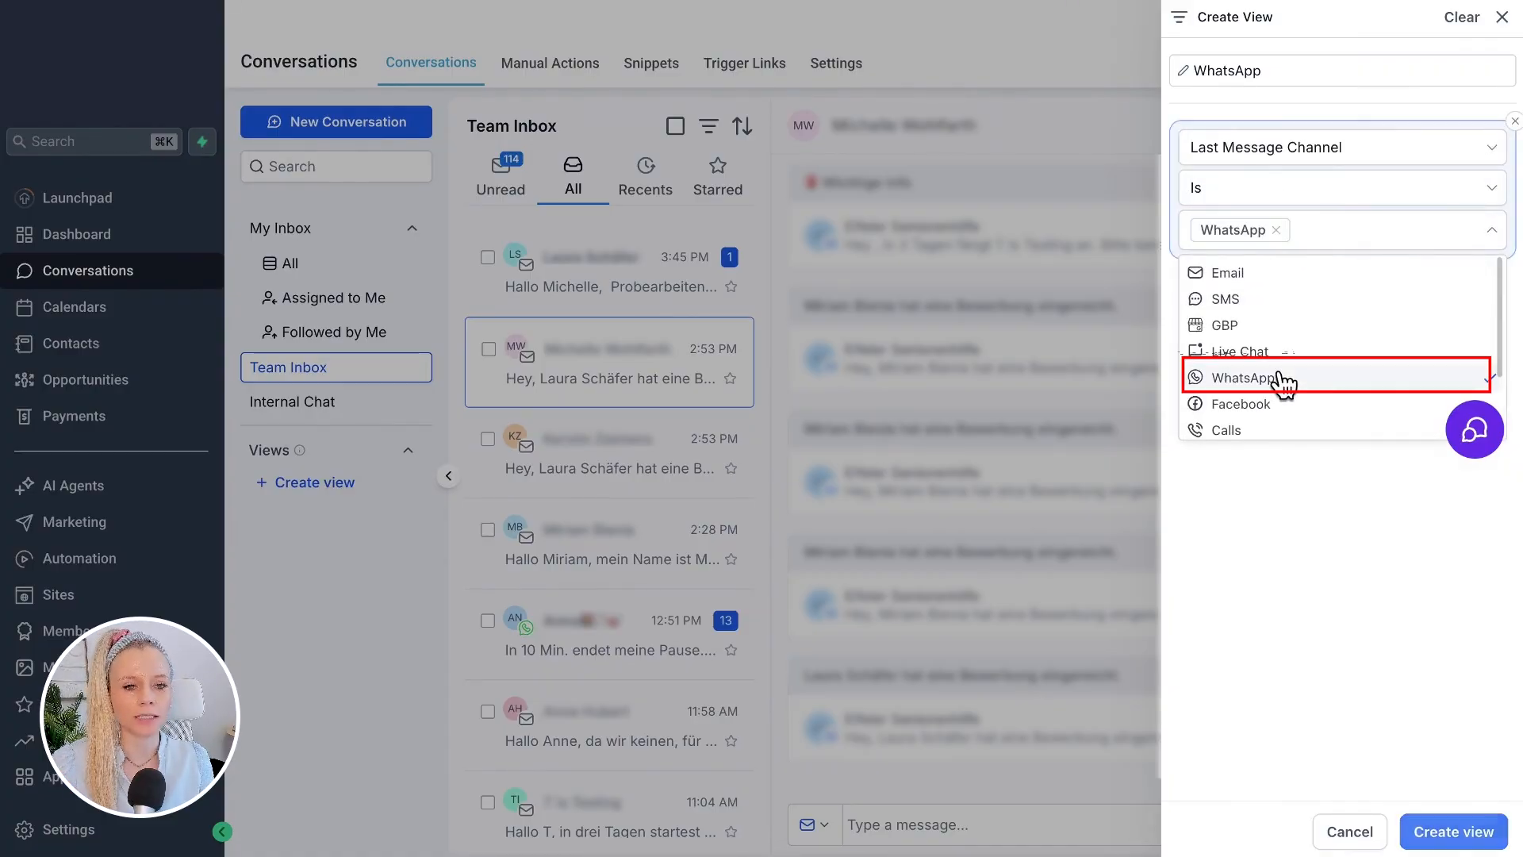
{"action": "left_click", "coordinate": [1331, 513]}
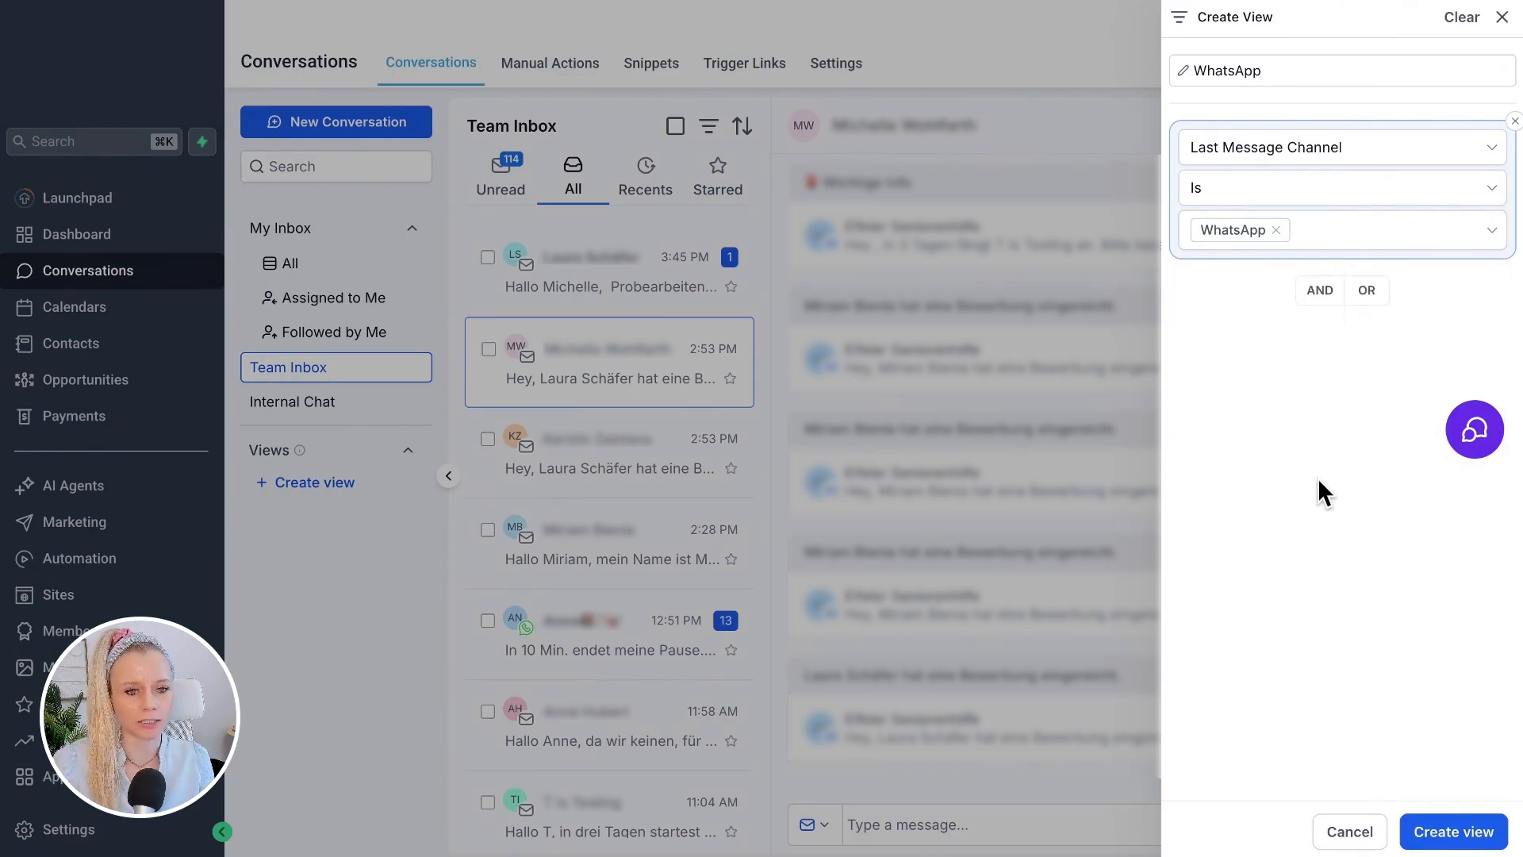
{"action": "left_click", "coordinate": [1327, 301]}
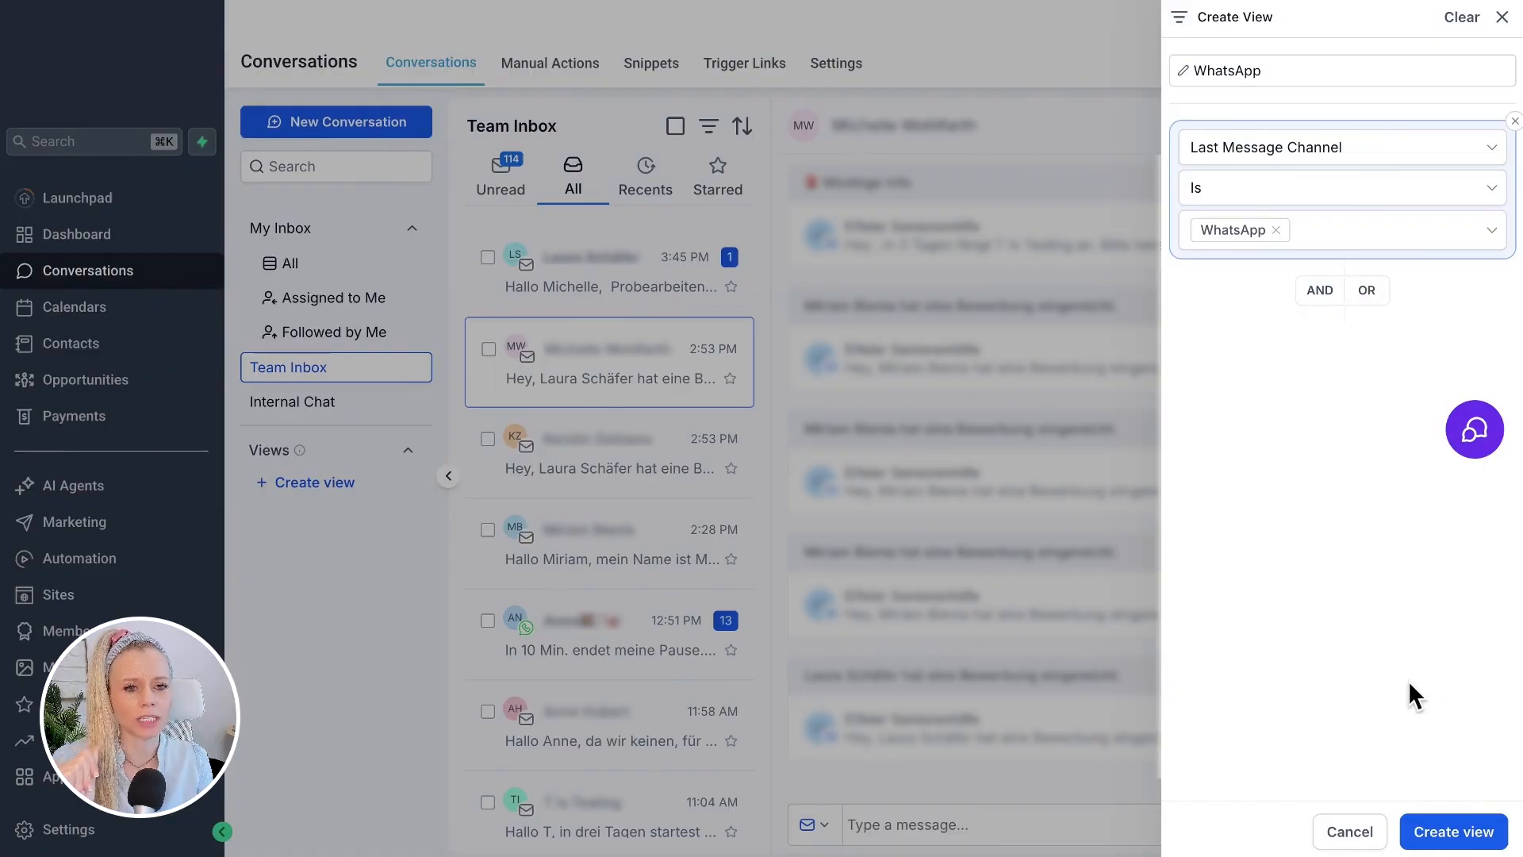
{"action": "left_click", "coordinate": [1445, 834]}
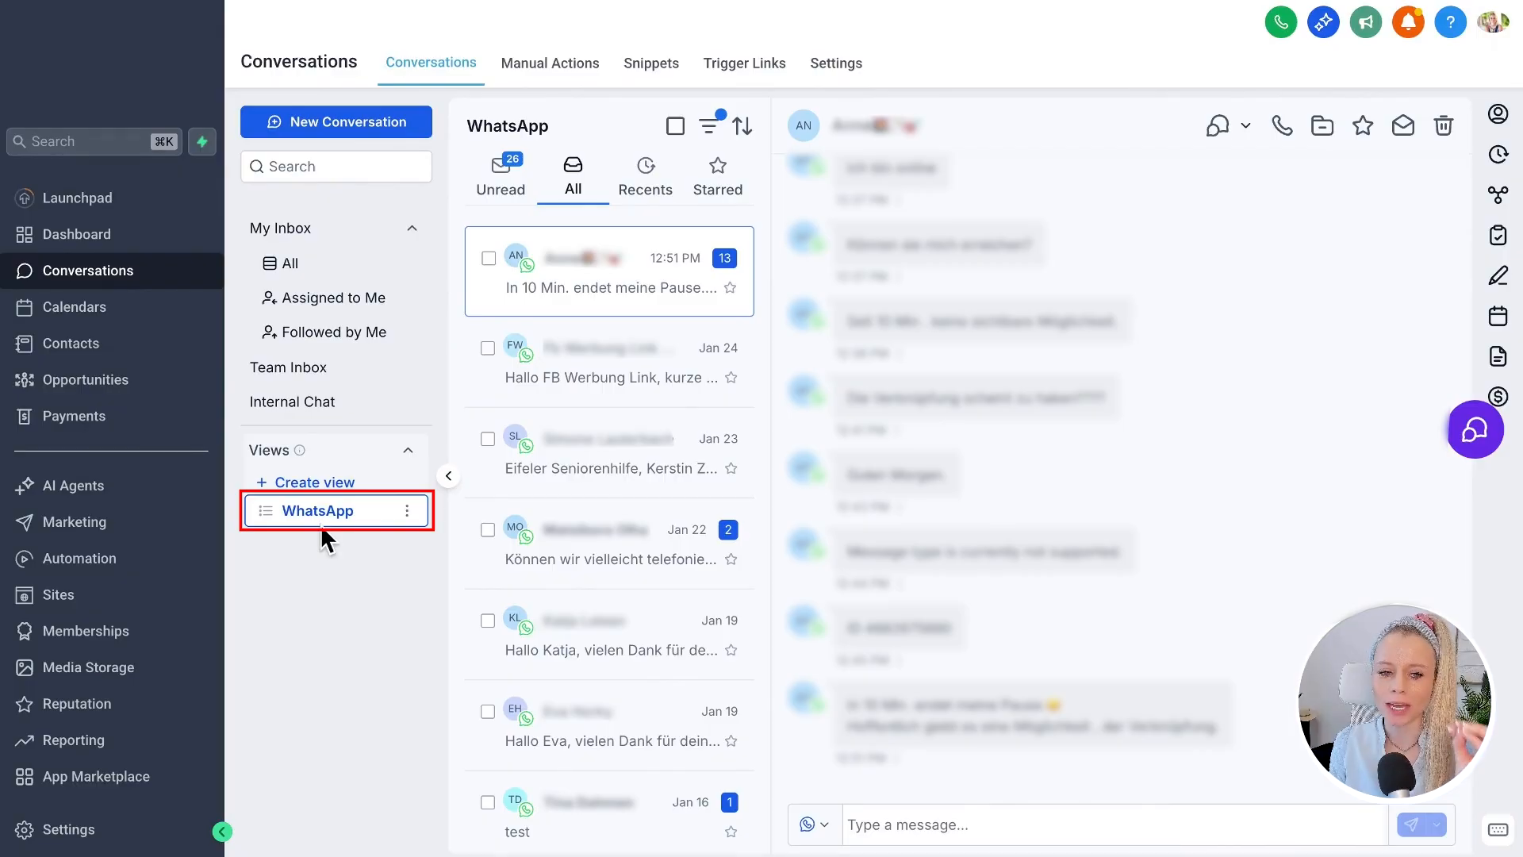
Start another new view and filter it to conversations assigned to a specific team member.
{"action": "left_click", "coordinate": [321, 483]}
{"action": "left_click", "coordinate": [1293, 155]}
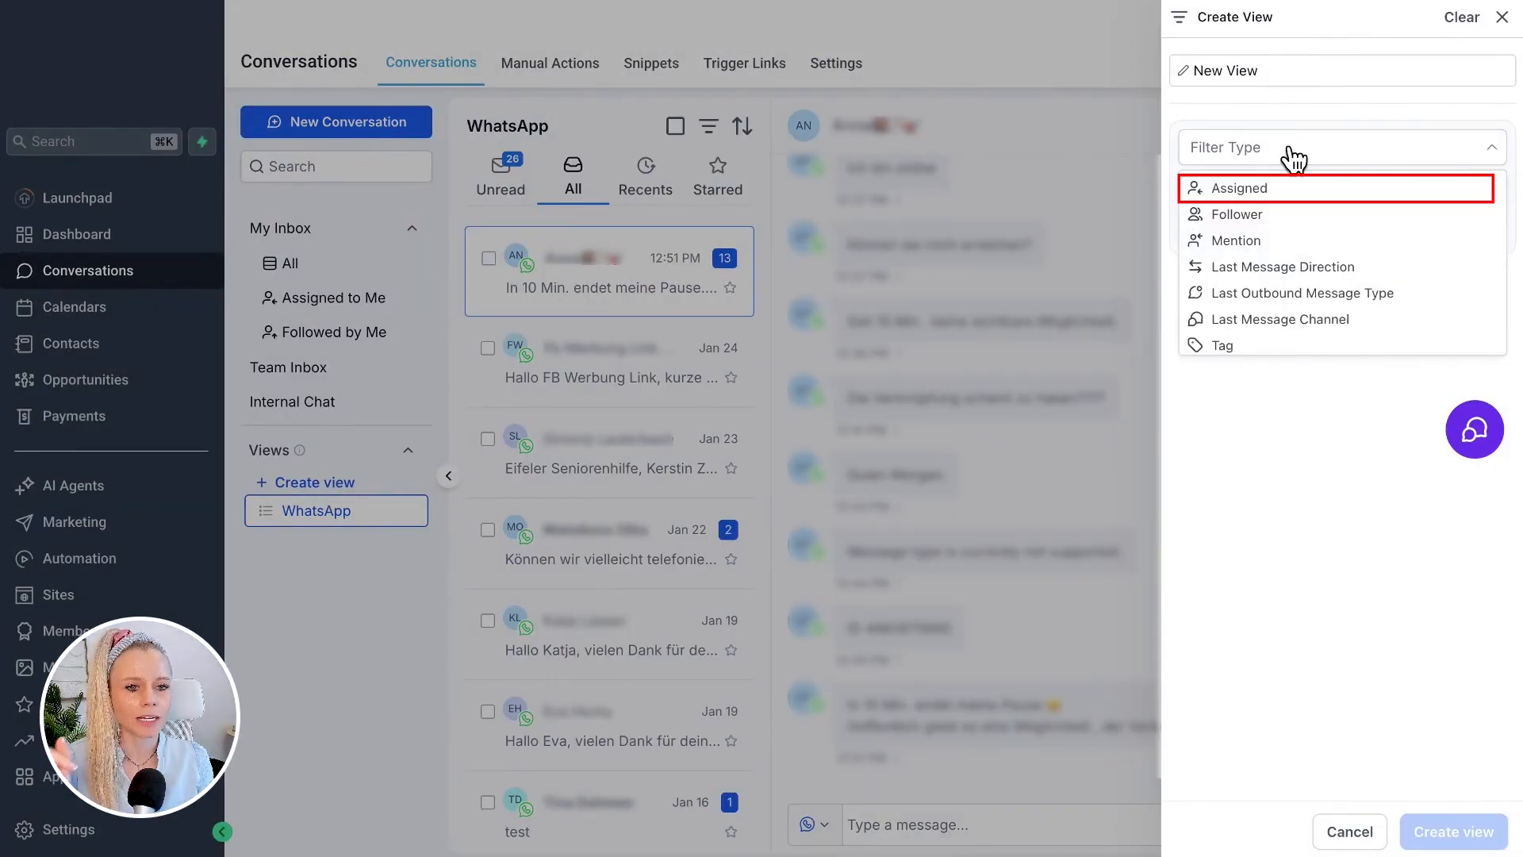
{"action": "left_click", "coordinate": [1259, 197]}
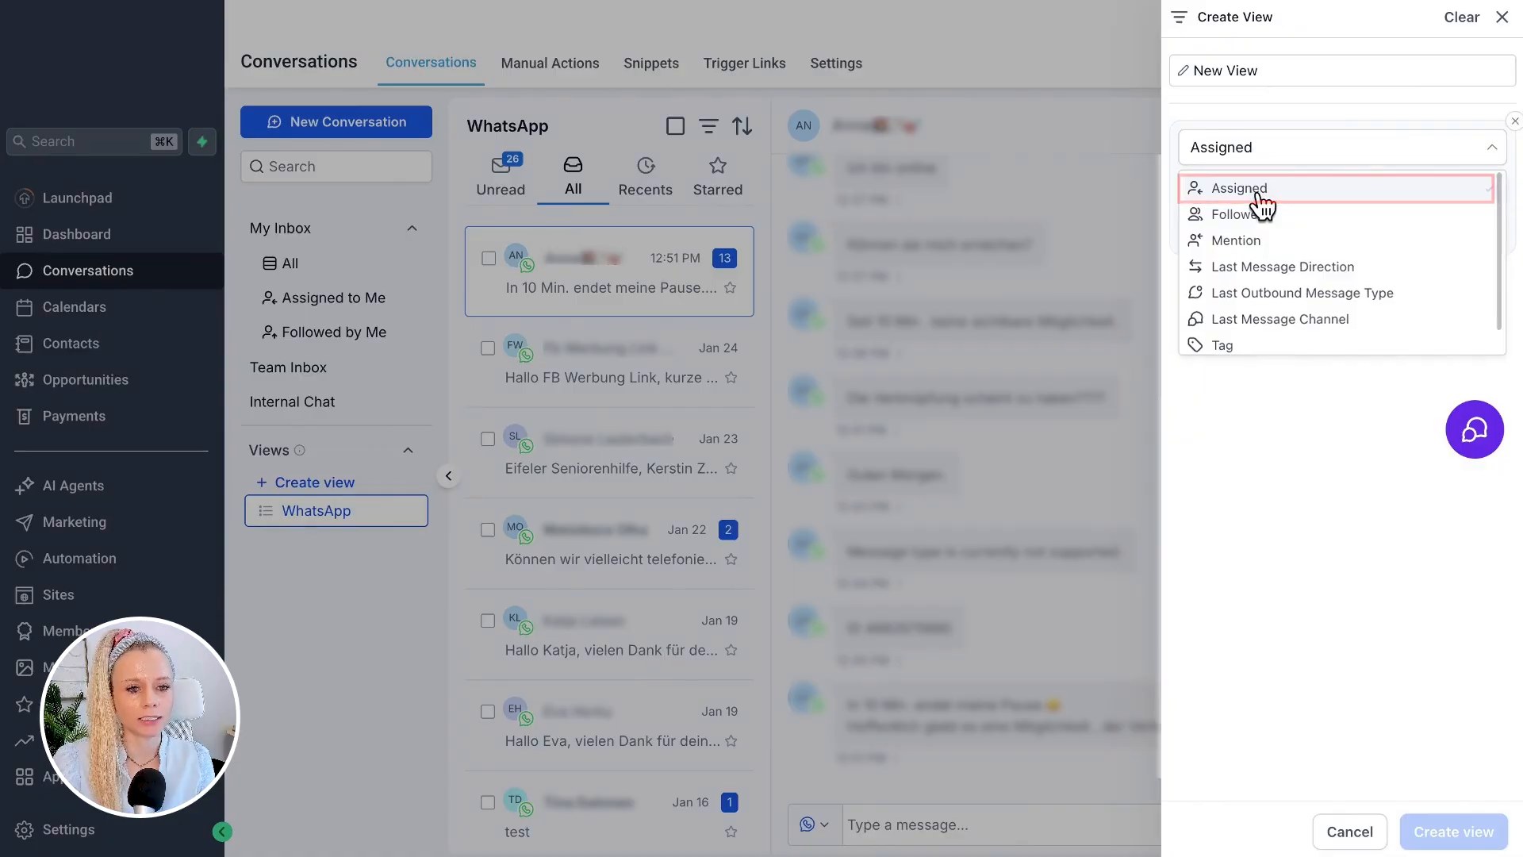
{"action": "left_click", "coordinate": [1228, 226]}
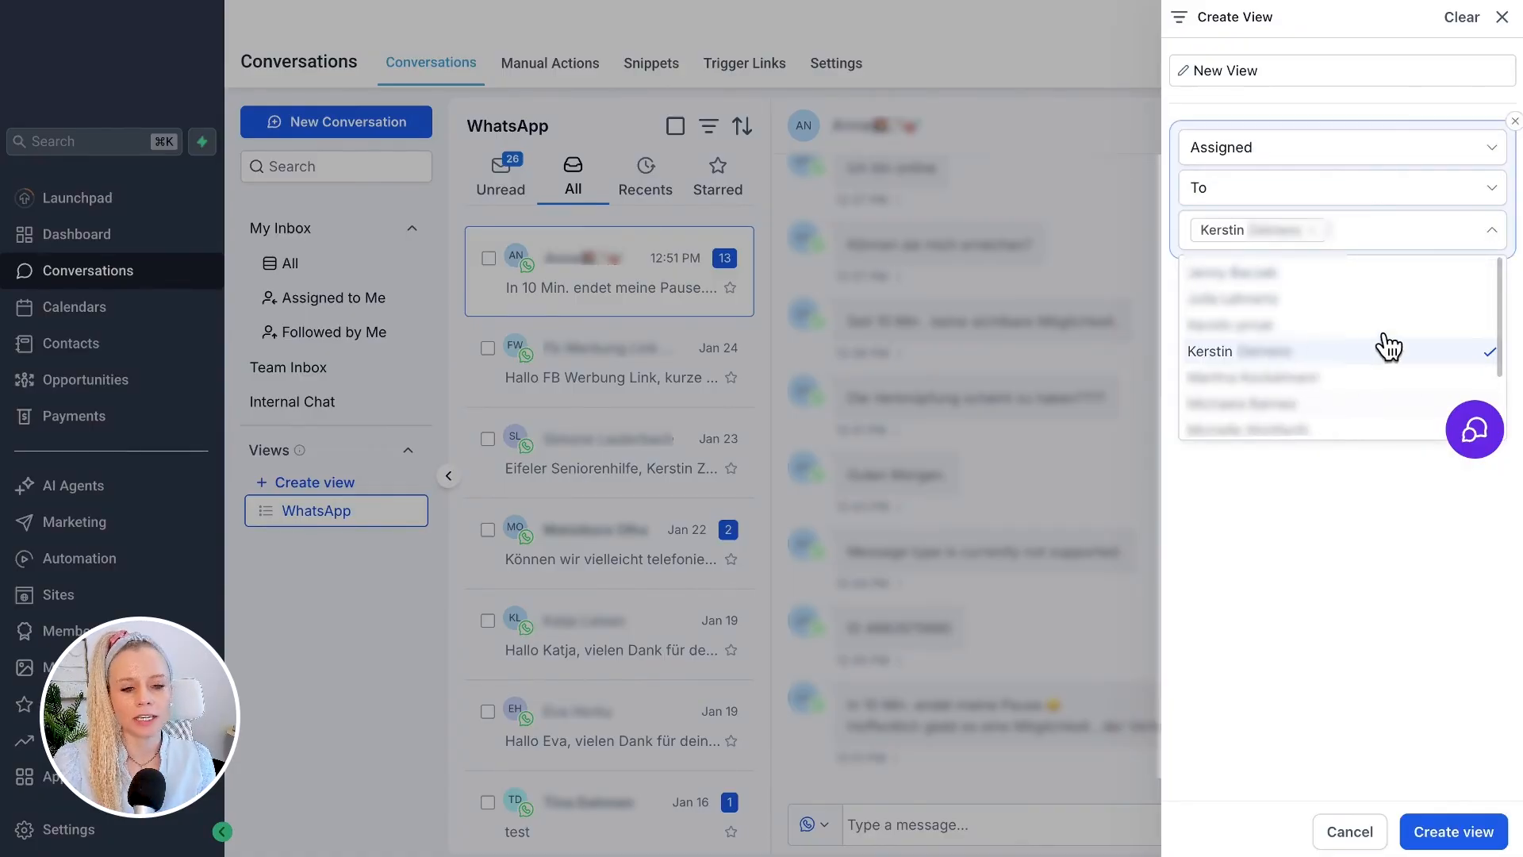
{"action": "left_click", "coordinate": [1316, 524]}
Name the new view "Assigned to me" and create it.
{"action": "left_click", "coordinate": [1278, 70]}
{"action": "type", "text": "Assigned to me"}
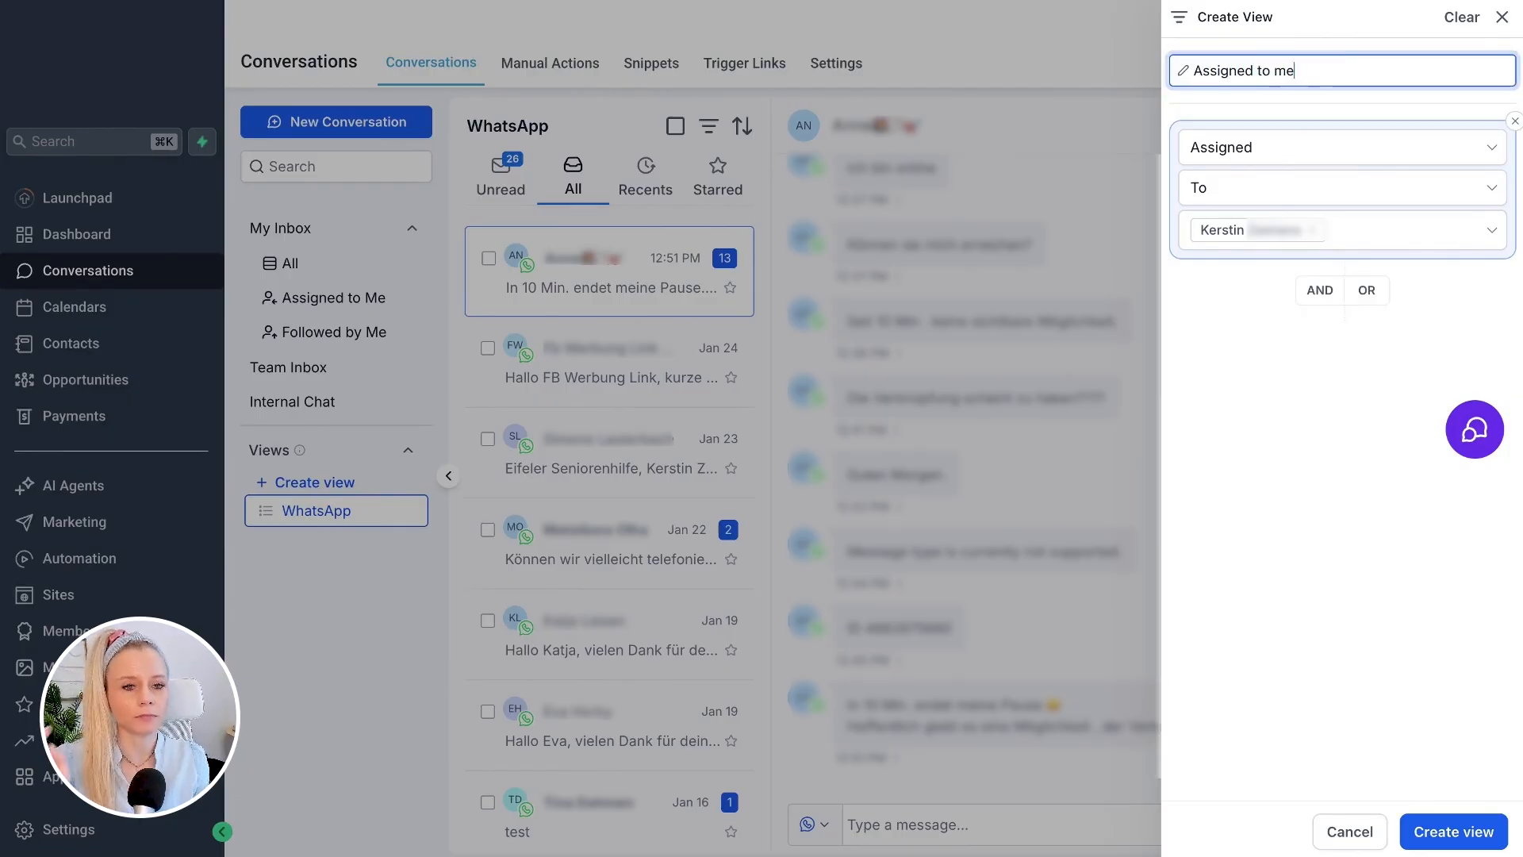
{"action": "left_click", "coordinate": [1440, 830]}
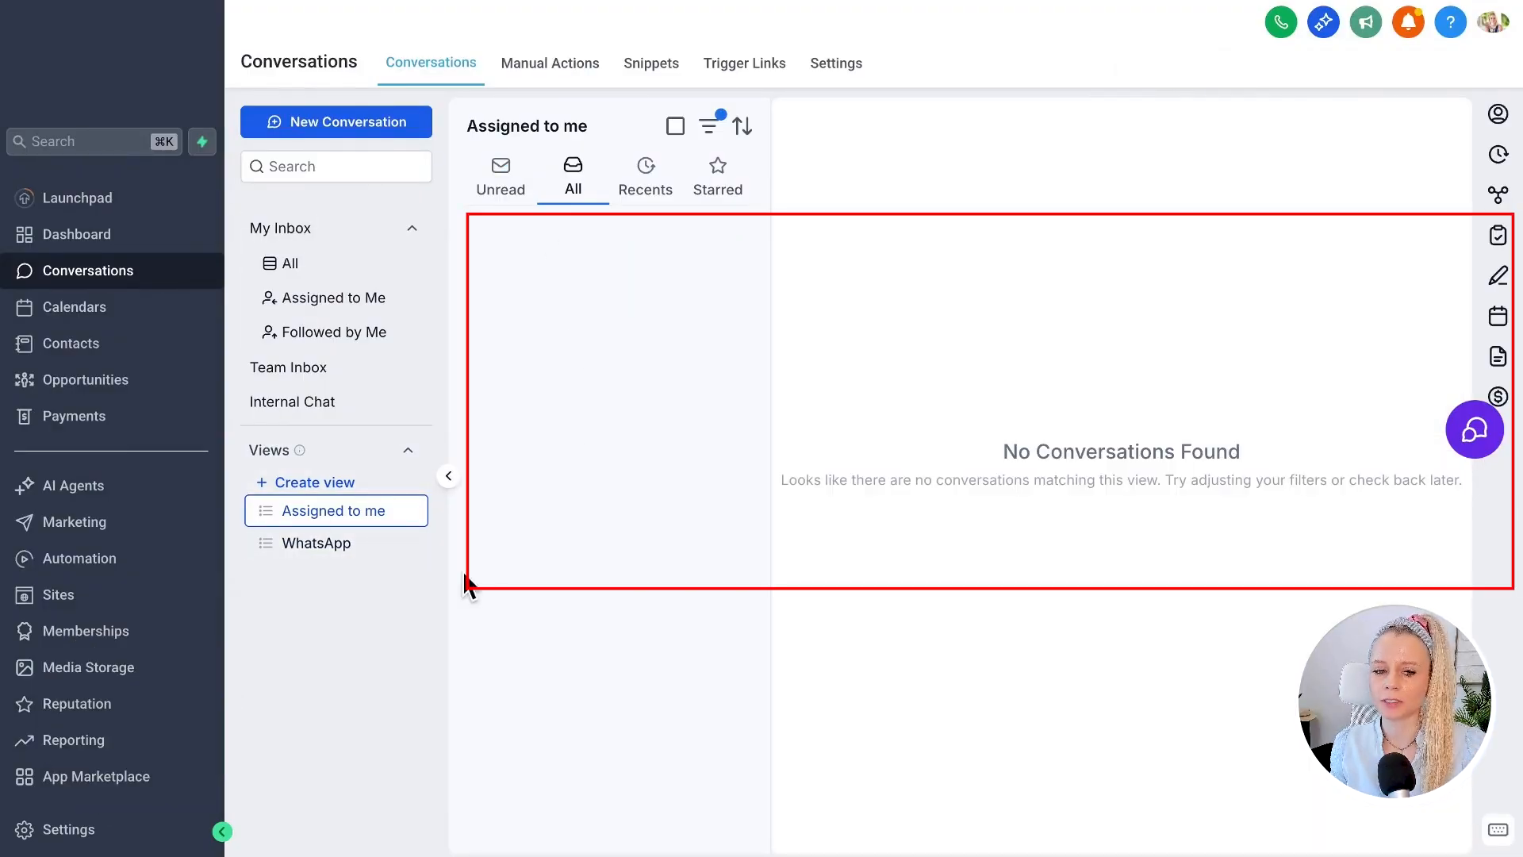
Edit the WhatsApp view to add an AND condition requiring that Tag is "bewerber pflegehelfer".
{"action": "left_click", "coordinate": [317, 544]}
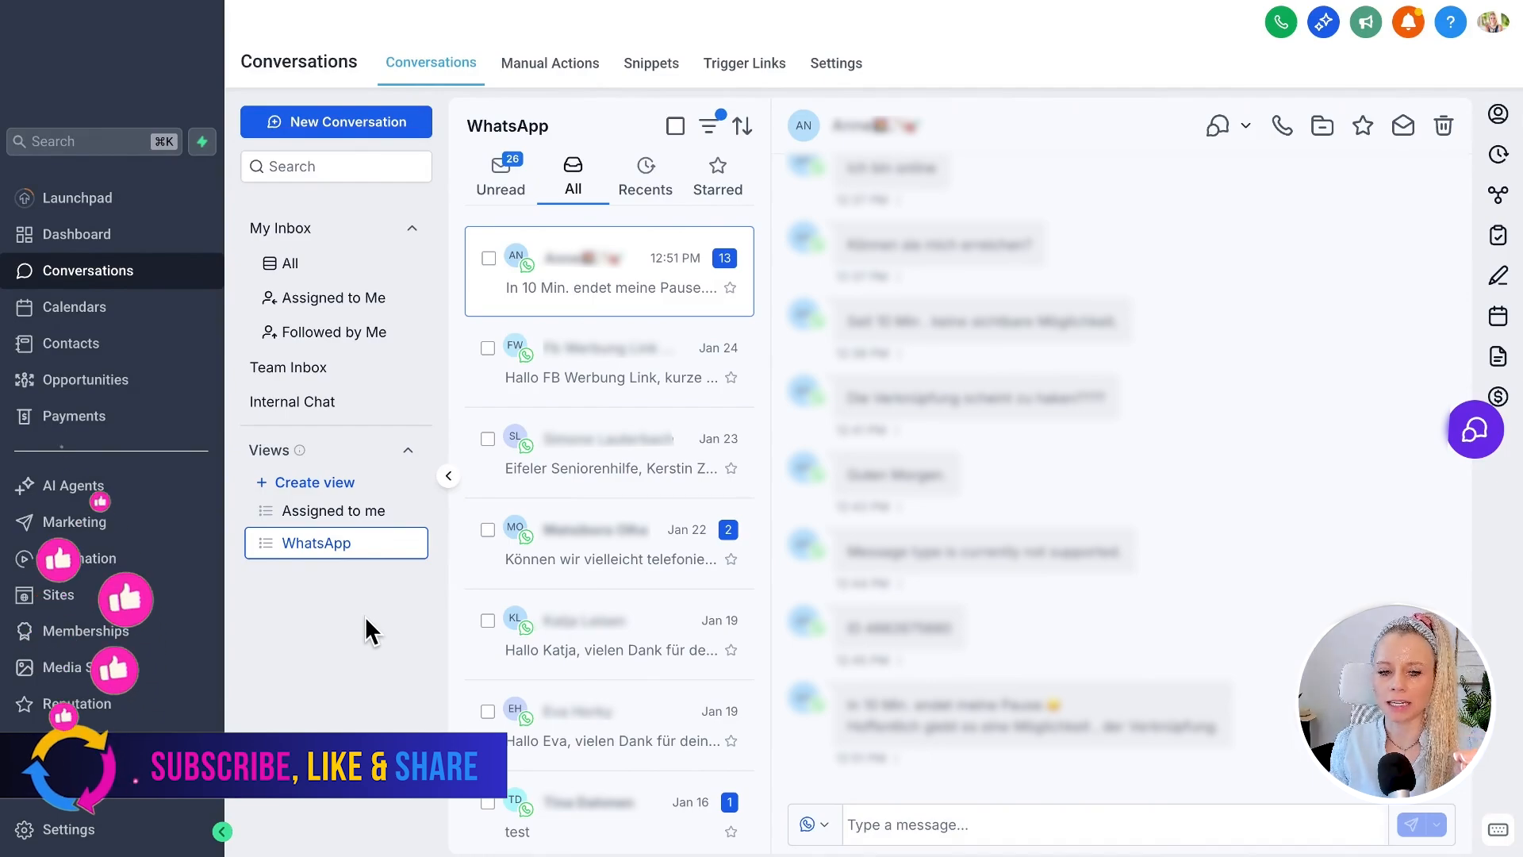
{"action": "mouse_move", "coordinate": [319, 540]}
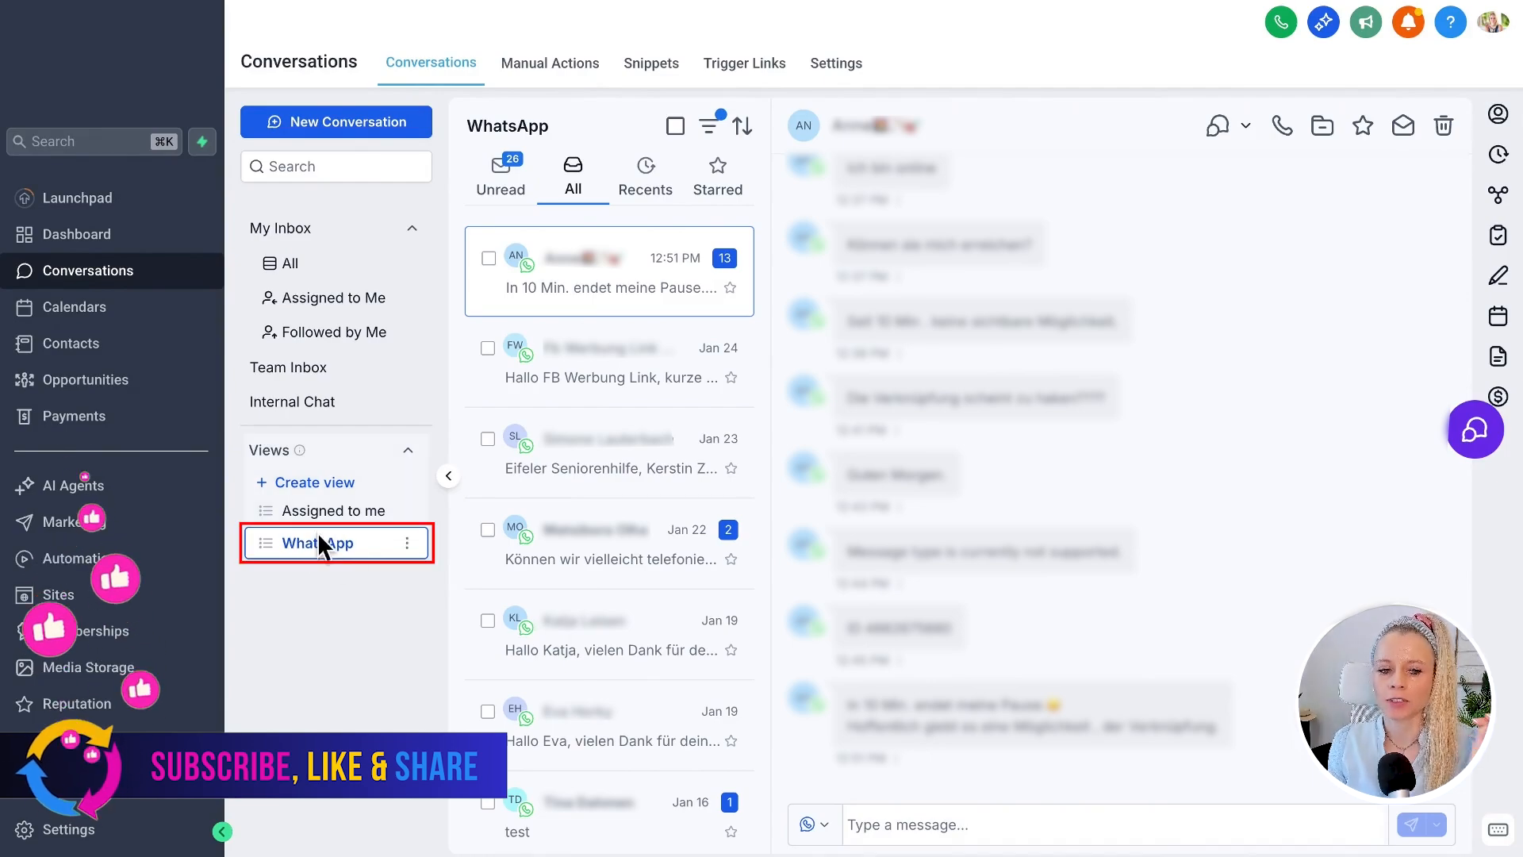
{"action": "left_click", "coordinate": [407, 547]}
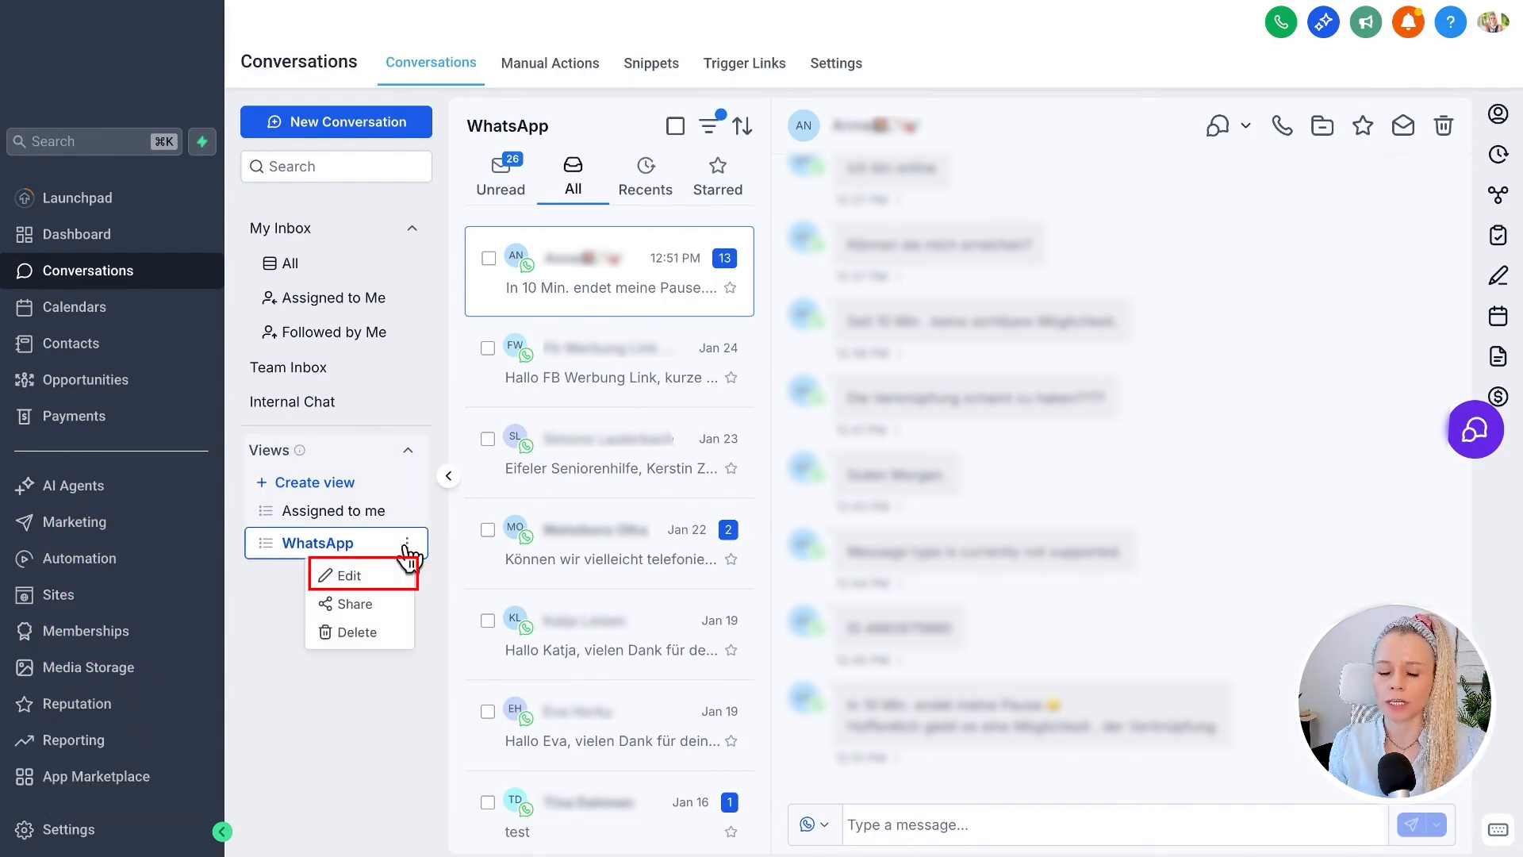
{"action": "left_click", "coordinate": [361, 576]}
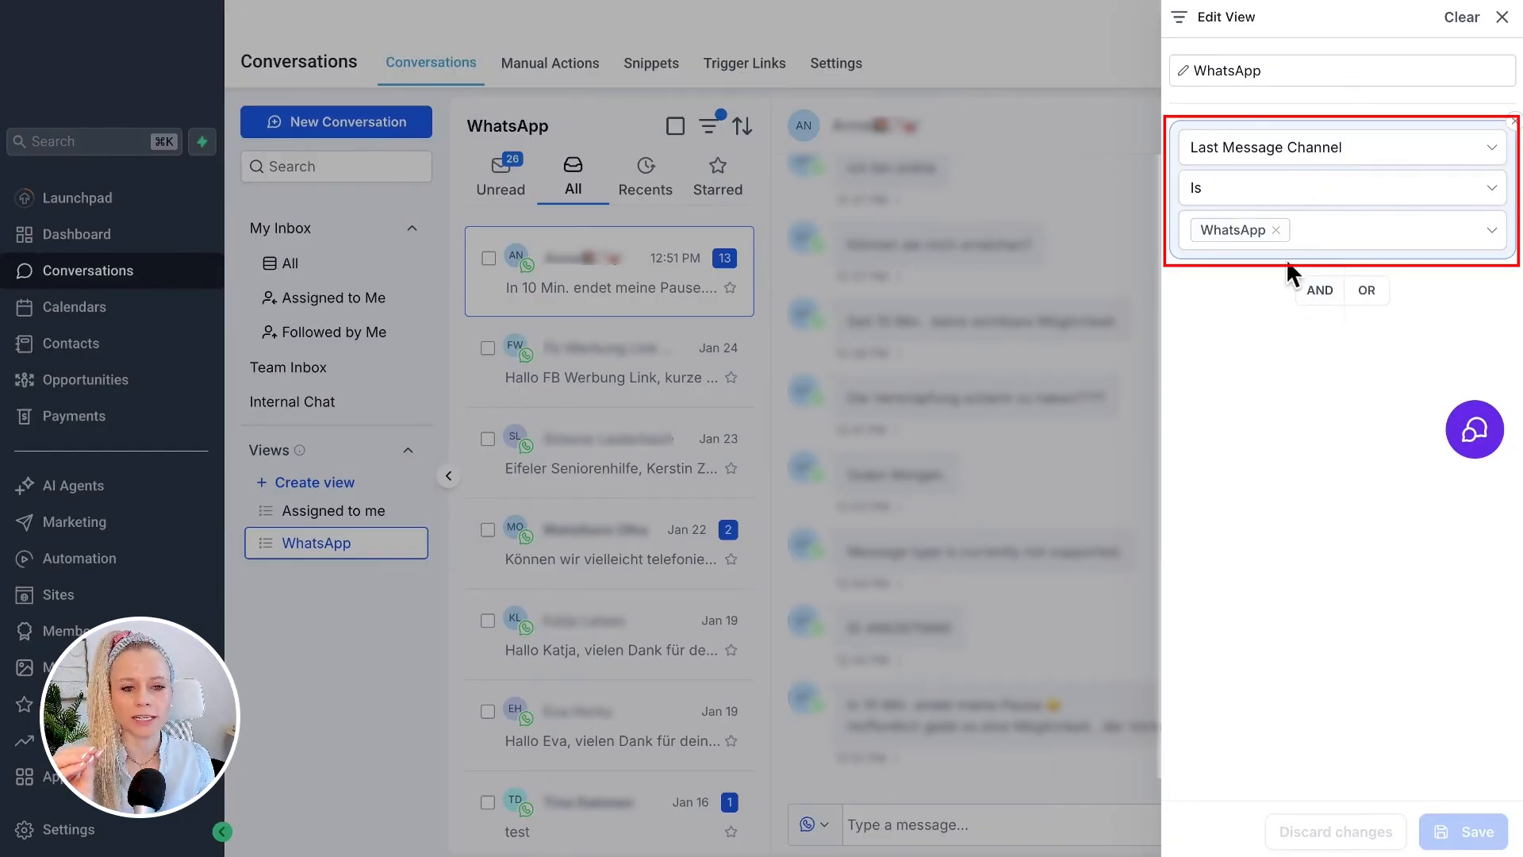
{"action": "left_click", "coordinate": [1316, 293]}
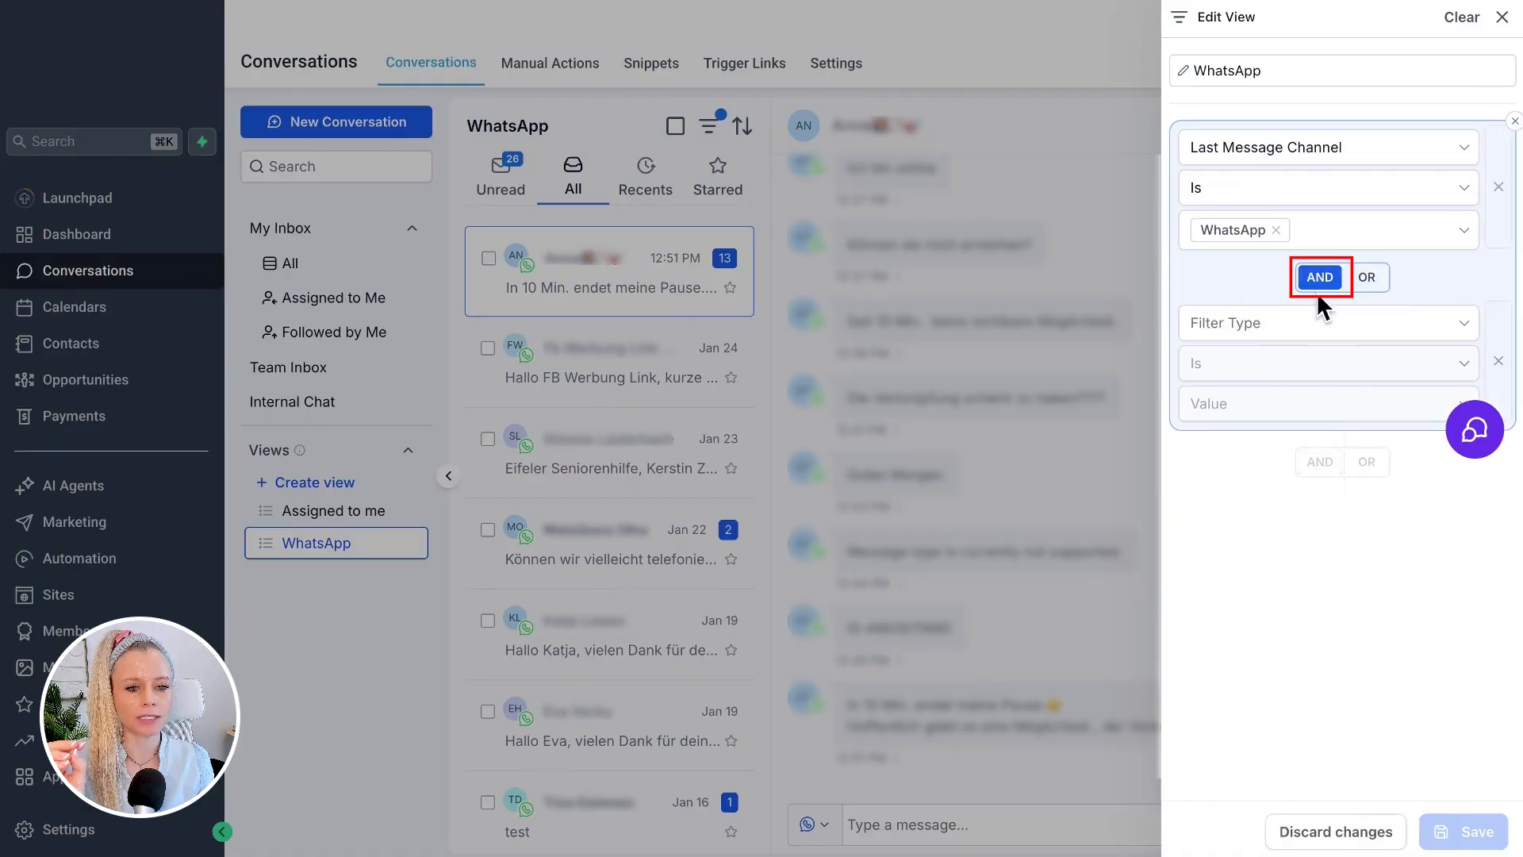
{"action": "left_click", "coordinate": [1279, 328]}
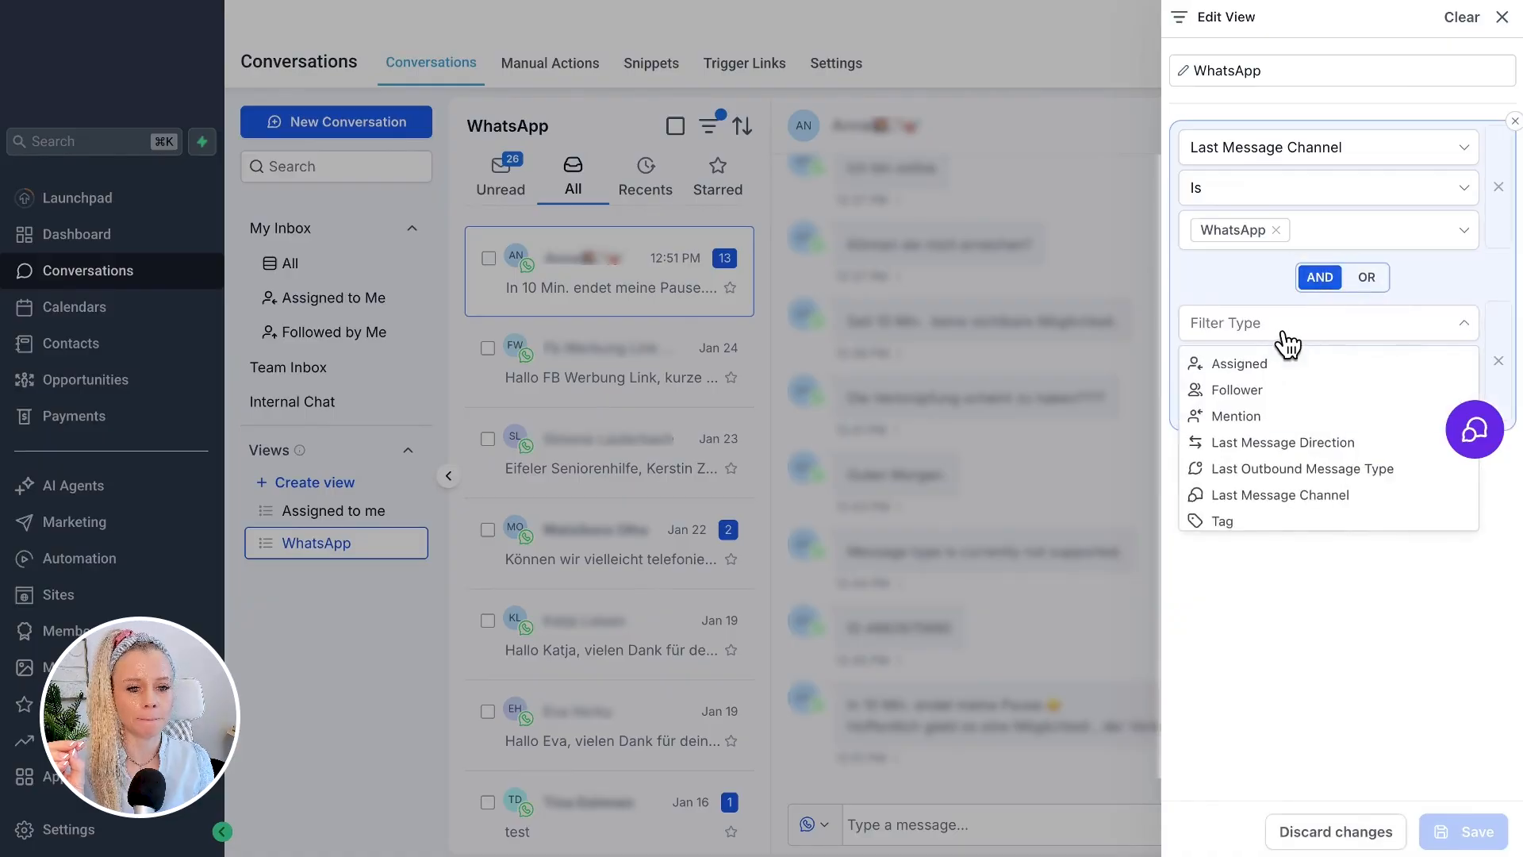
{"action": "left_click", "coordinate": [1239, 522]}
{"action": "left_click", "coordinate": [1262, 384]}
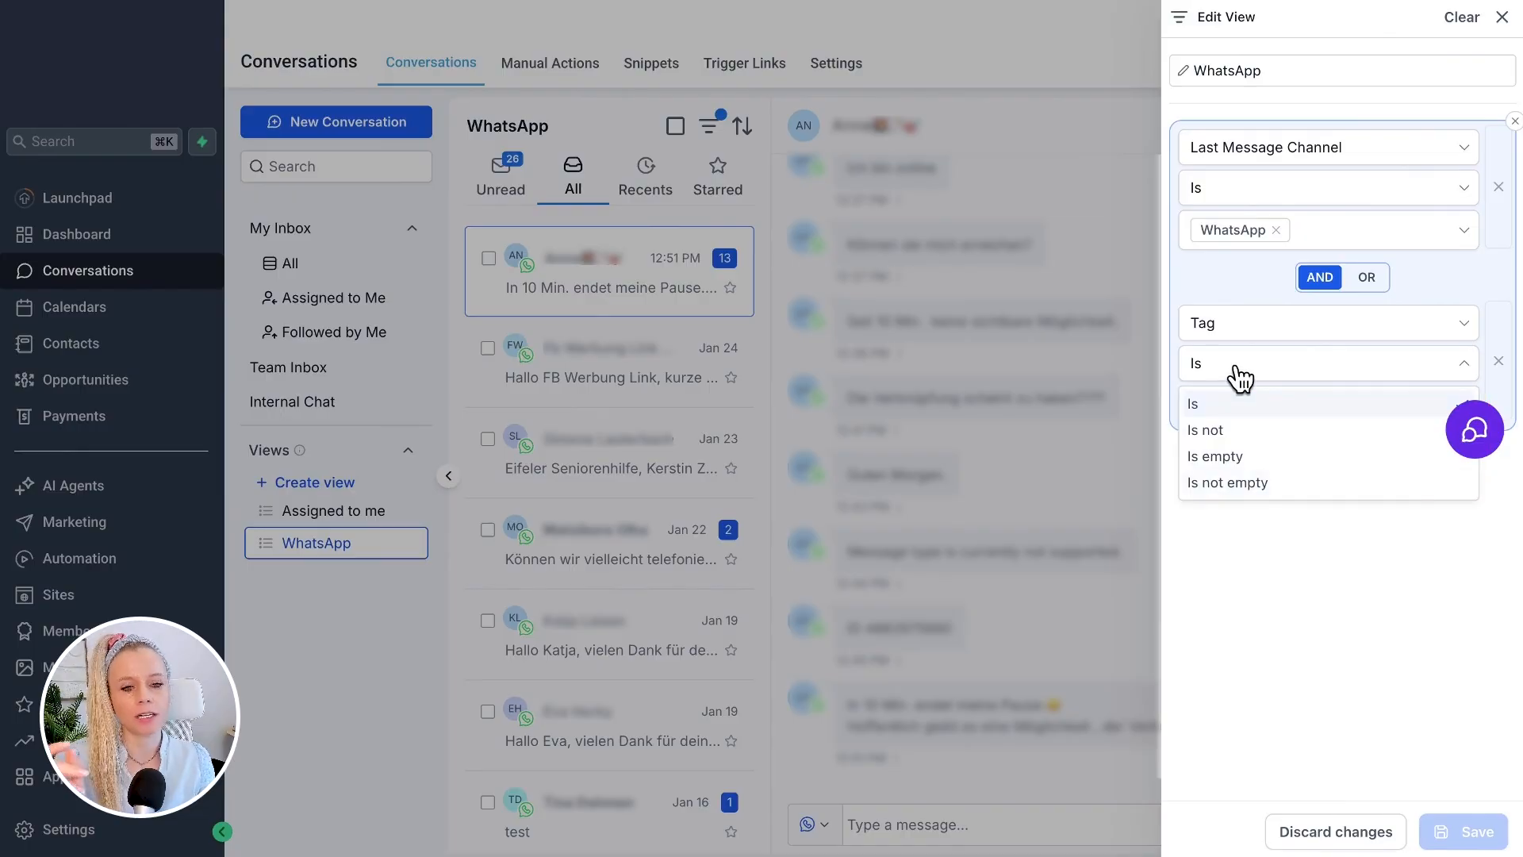
{"action": "left_click", "coordinate": [1246, 404]}
{"action": "left_click", "coordinate": [1249, 406]}
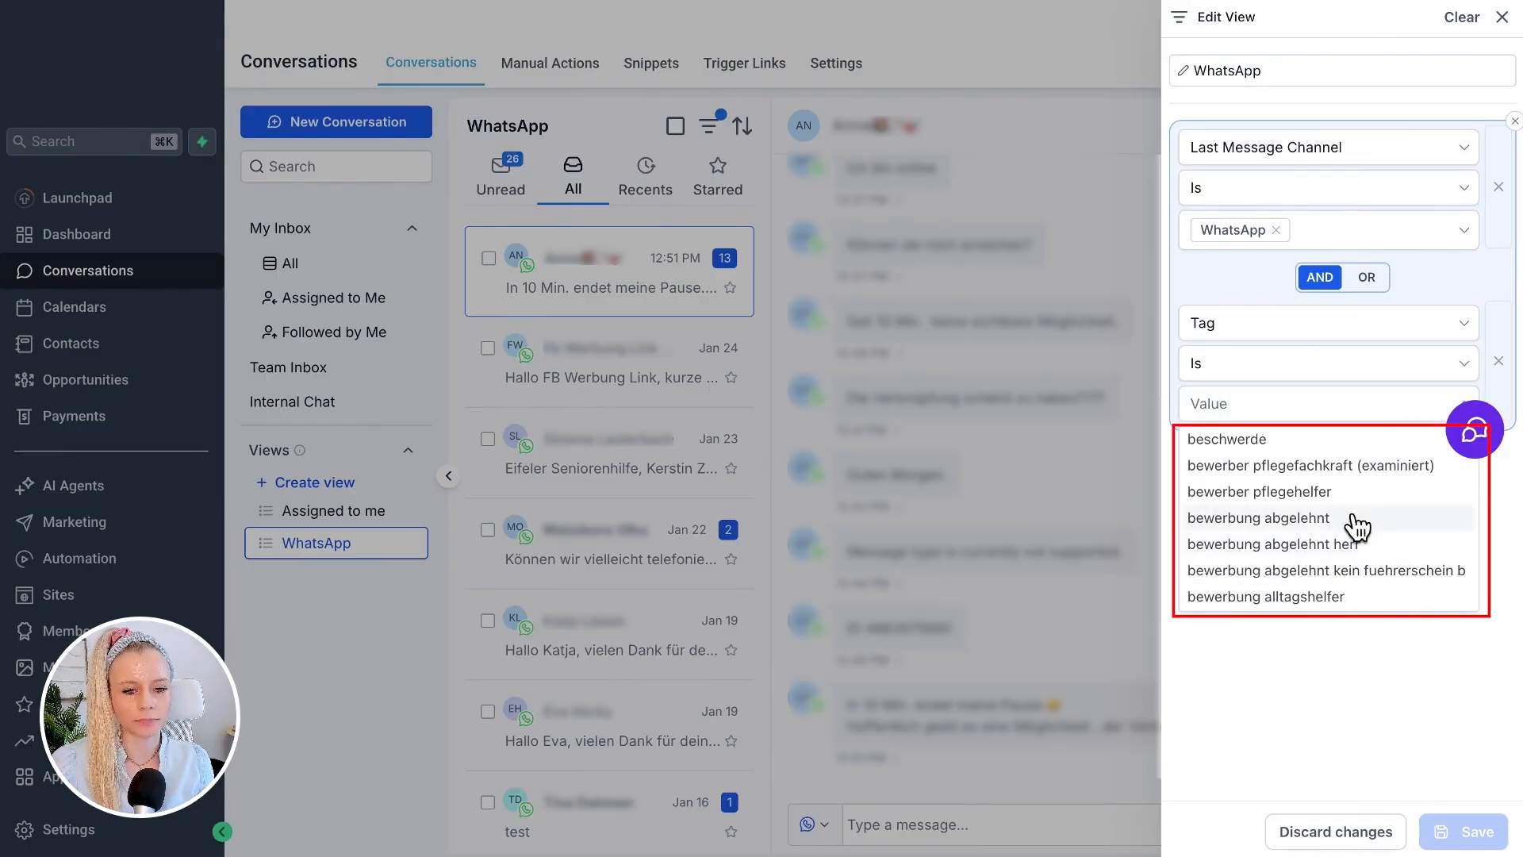
{"action": "left_click", "coordinate": [1313, 495]}
Rename the edited view "WhatsApp & Applicants" and save its changes.
{"action": "left_click", "coordinate": [1342, 70]}
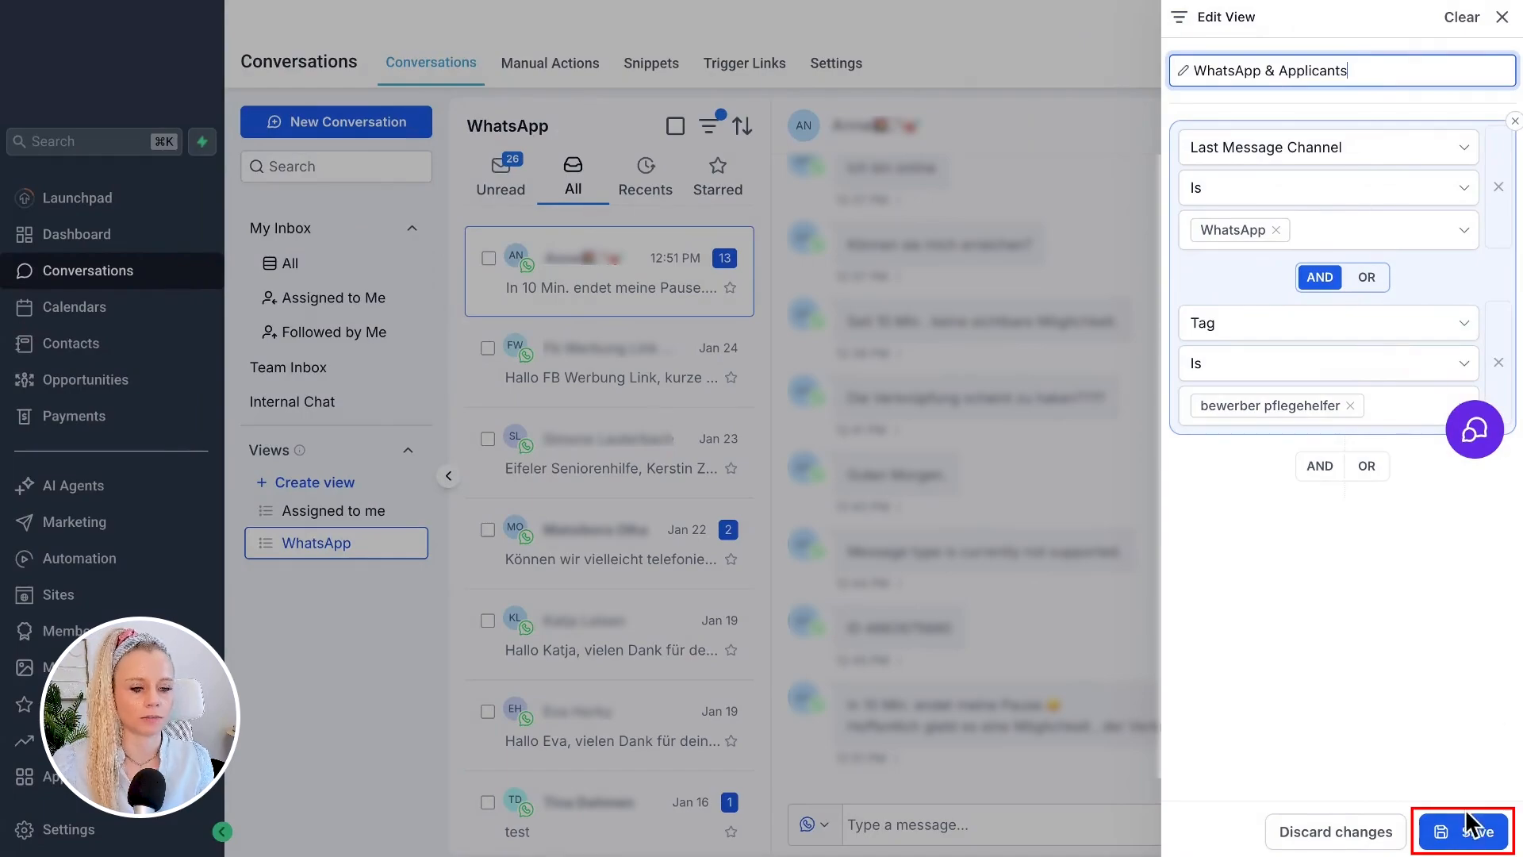
{"action": "left_click", "coordinate": [1474, 836]}
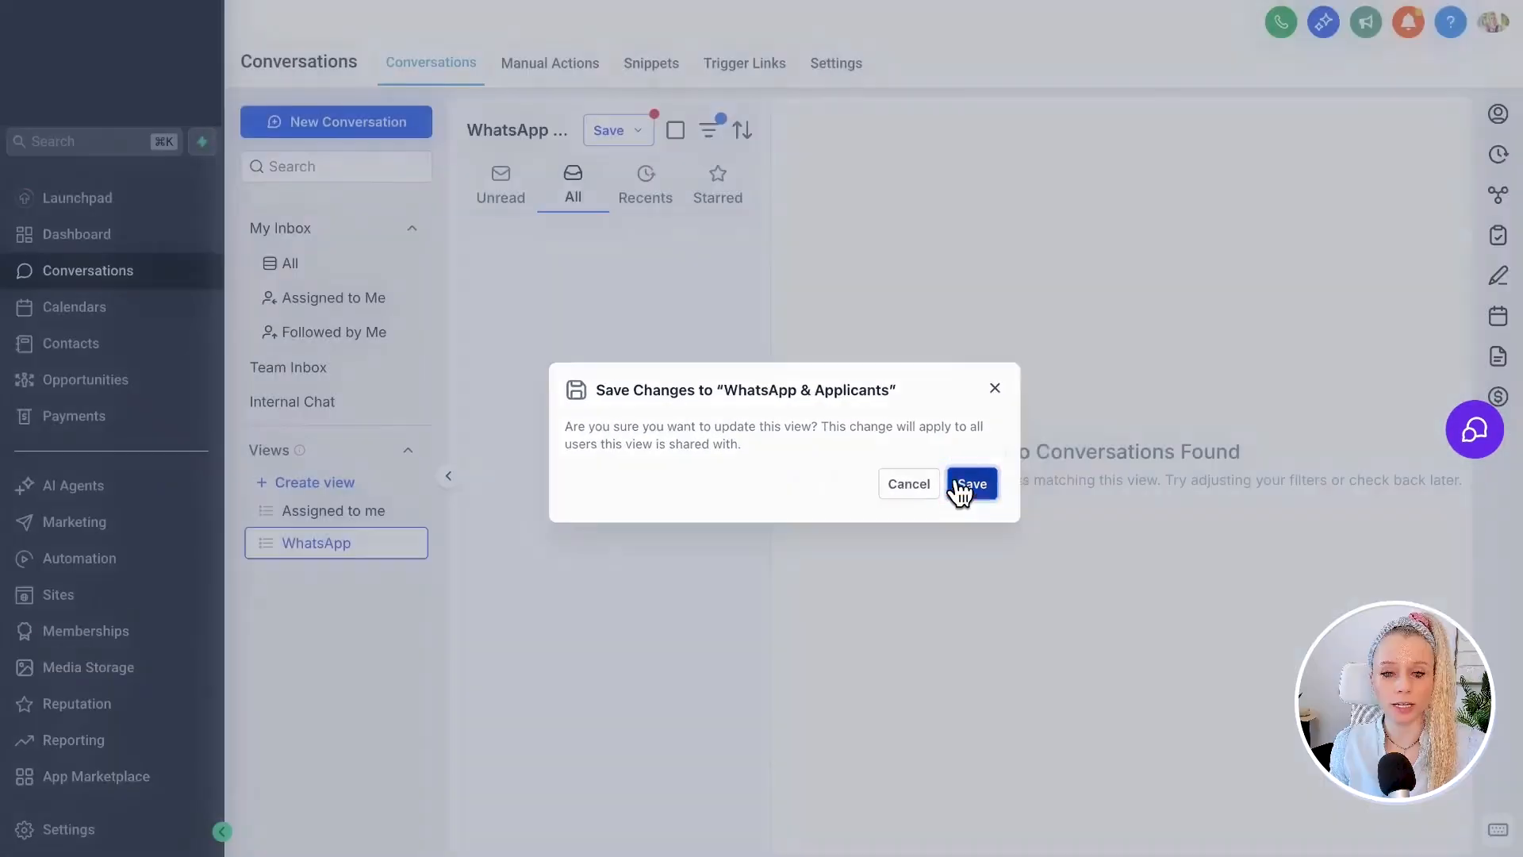
{"action": "left_click", "coordinate": [959, 488]}
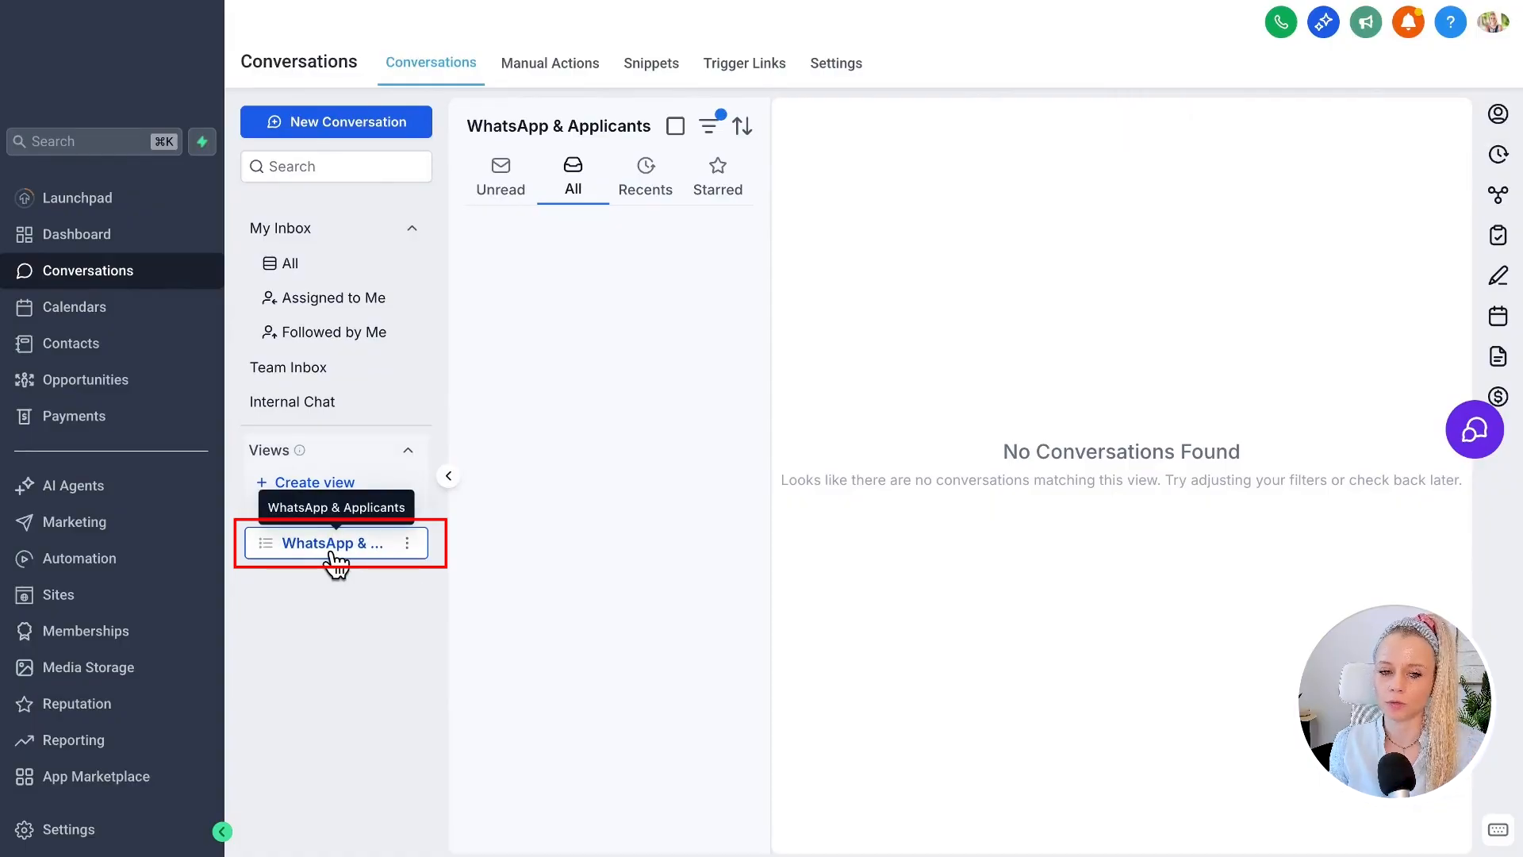
Review the filter types offered for a new view and the filters applied to the WhatsApp & Applicants view, without changing anything.
{"action": "left_click", "coordinate": [315, 482]}
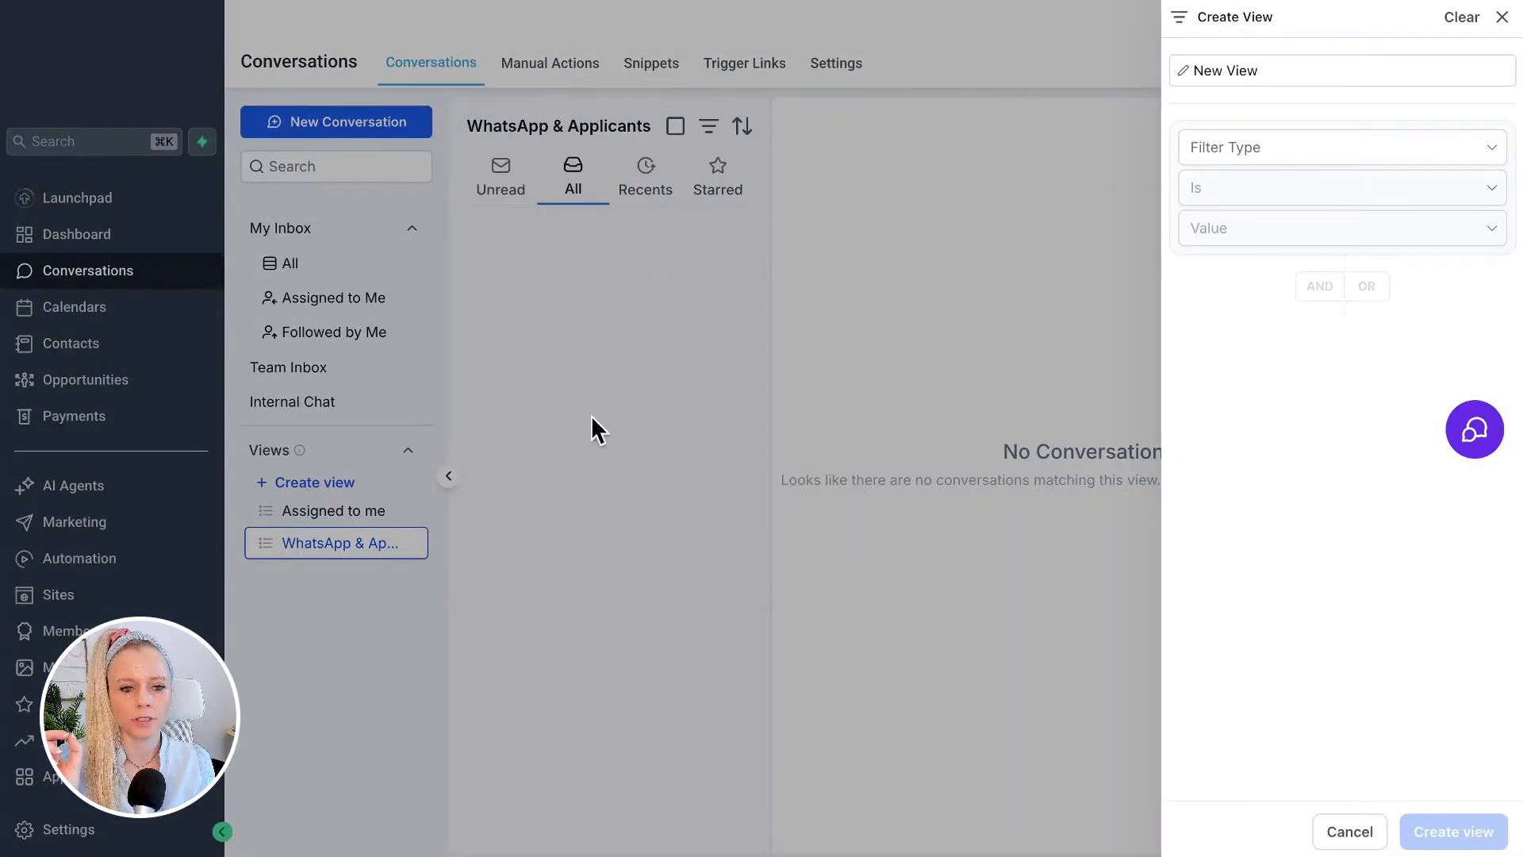
{"action": "left_click", "coordinate": [1324, 152]}
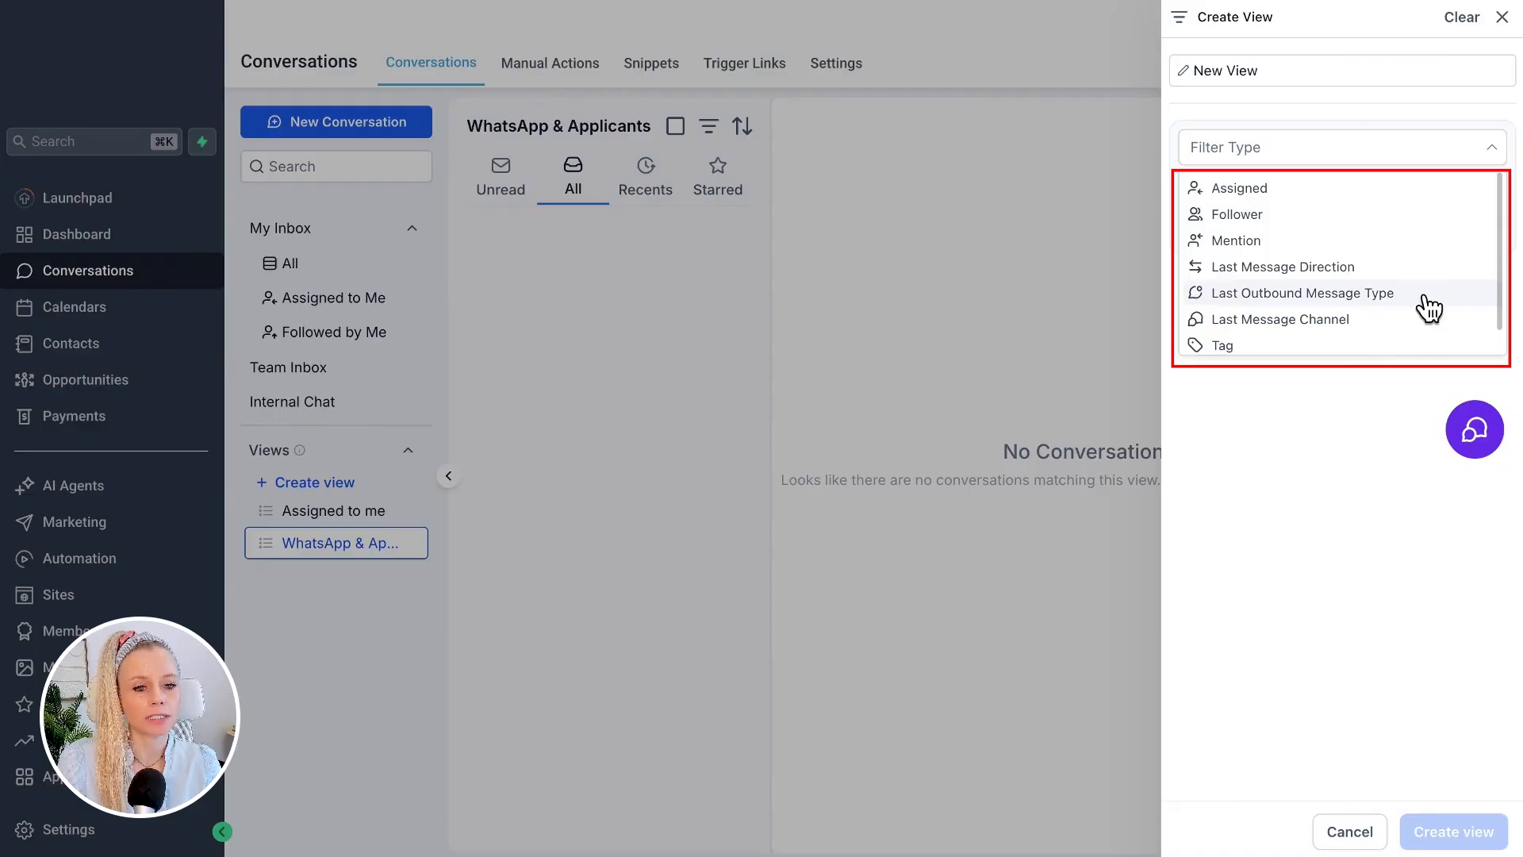
{"action": "scroll", "coordinate": [1427, 309], "scroll_direction": "down", "scroll_amount": 2}
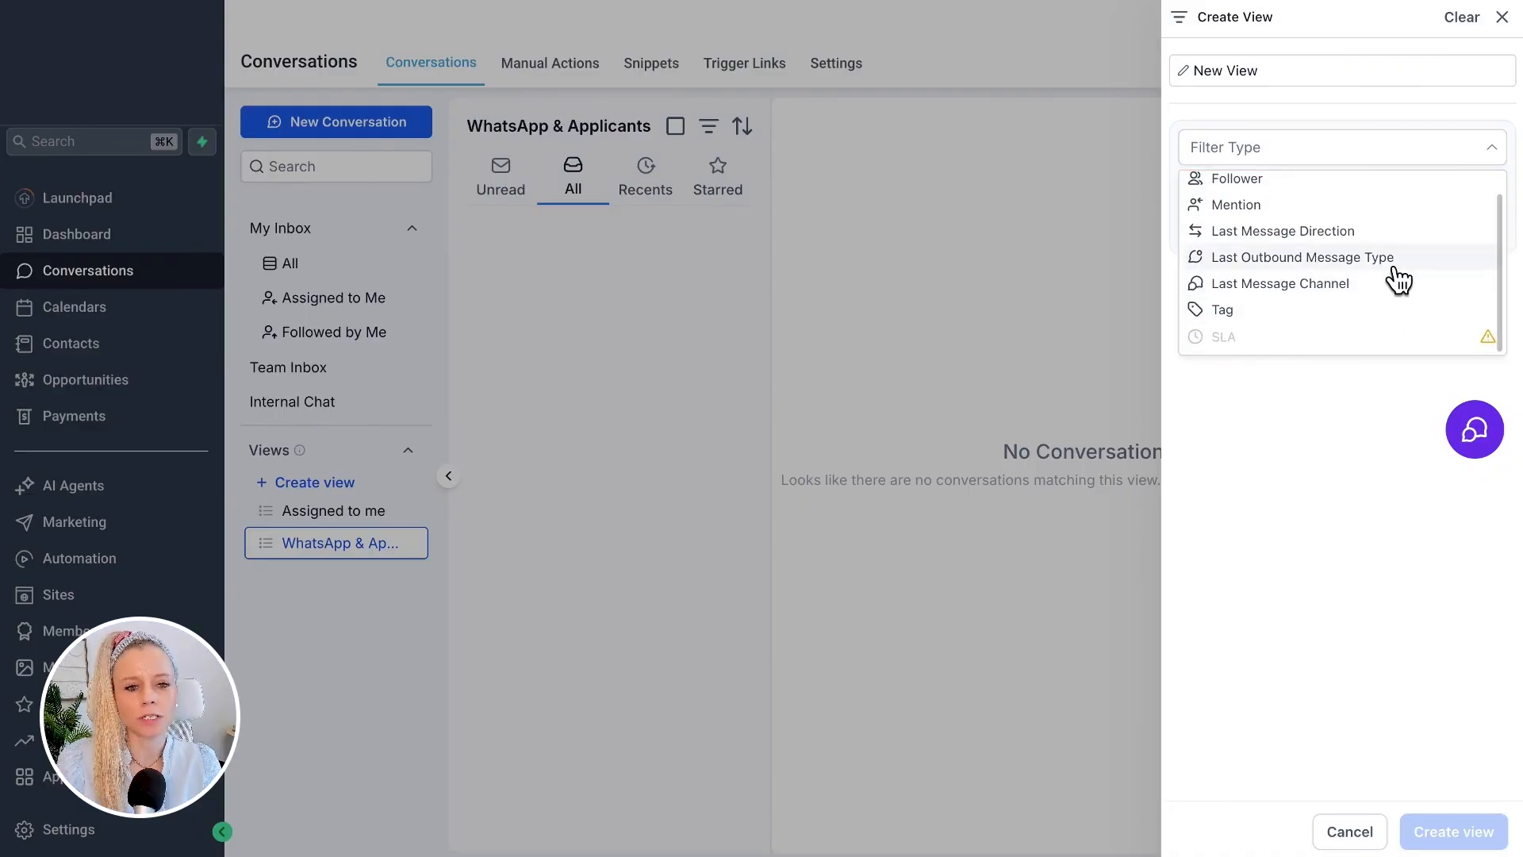
{"action": "scroll", "coordinate": [1393, 278], "scroll_direction": "up", "scroll_amount": 1}
{"action": "left_click", "coordinate": [713, 144]}
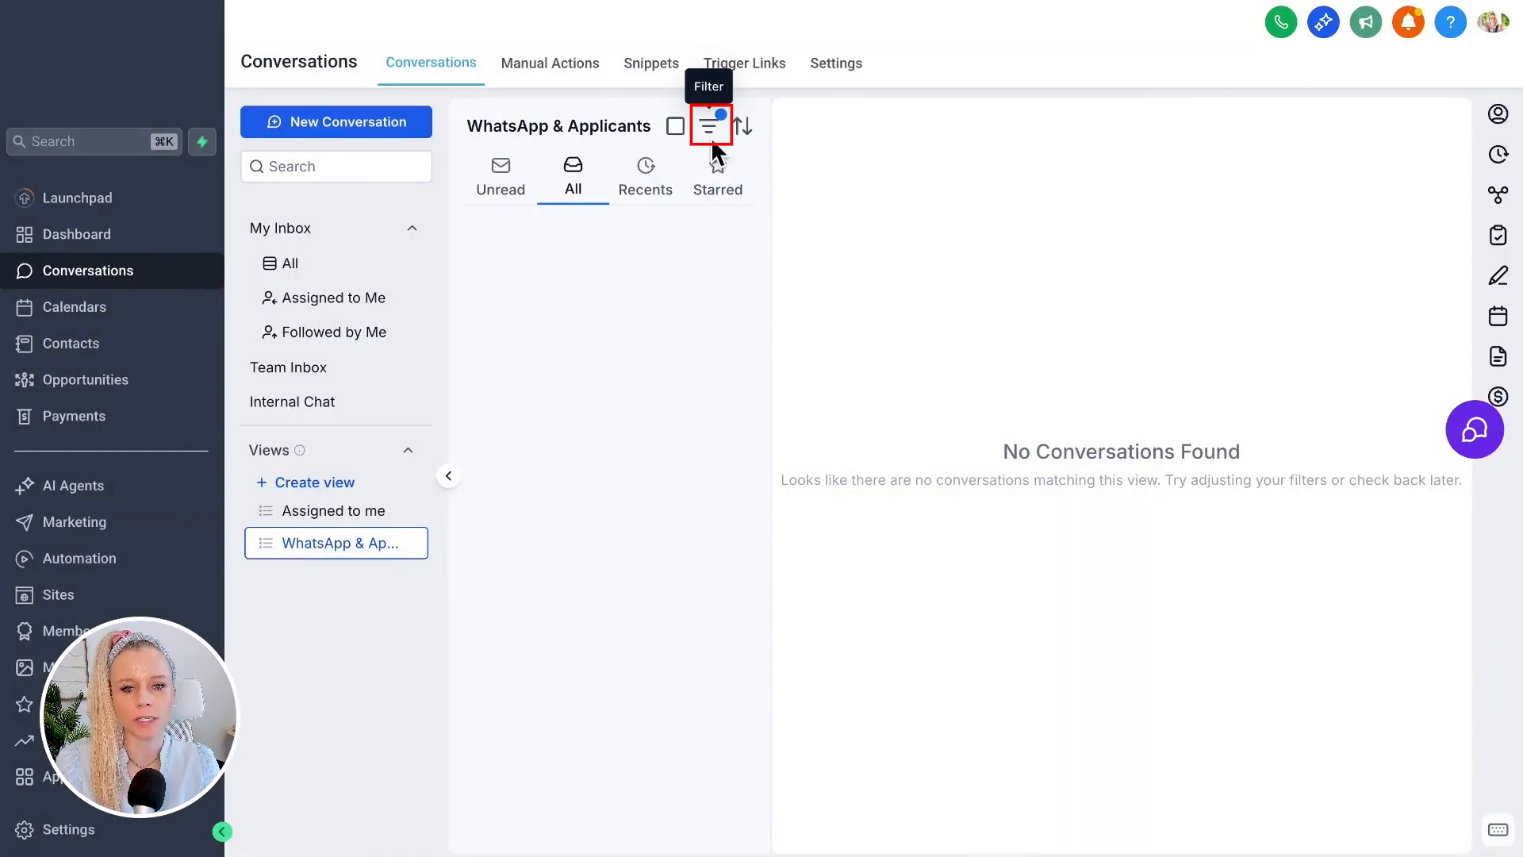
{"action": "left_click", "coordinate": [716, 139]}
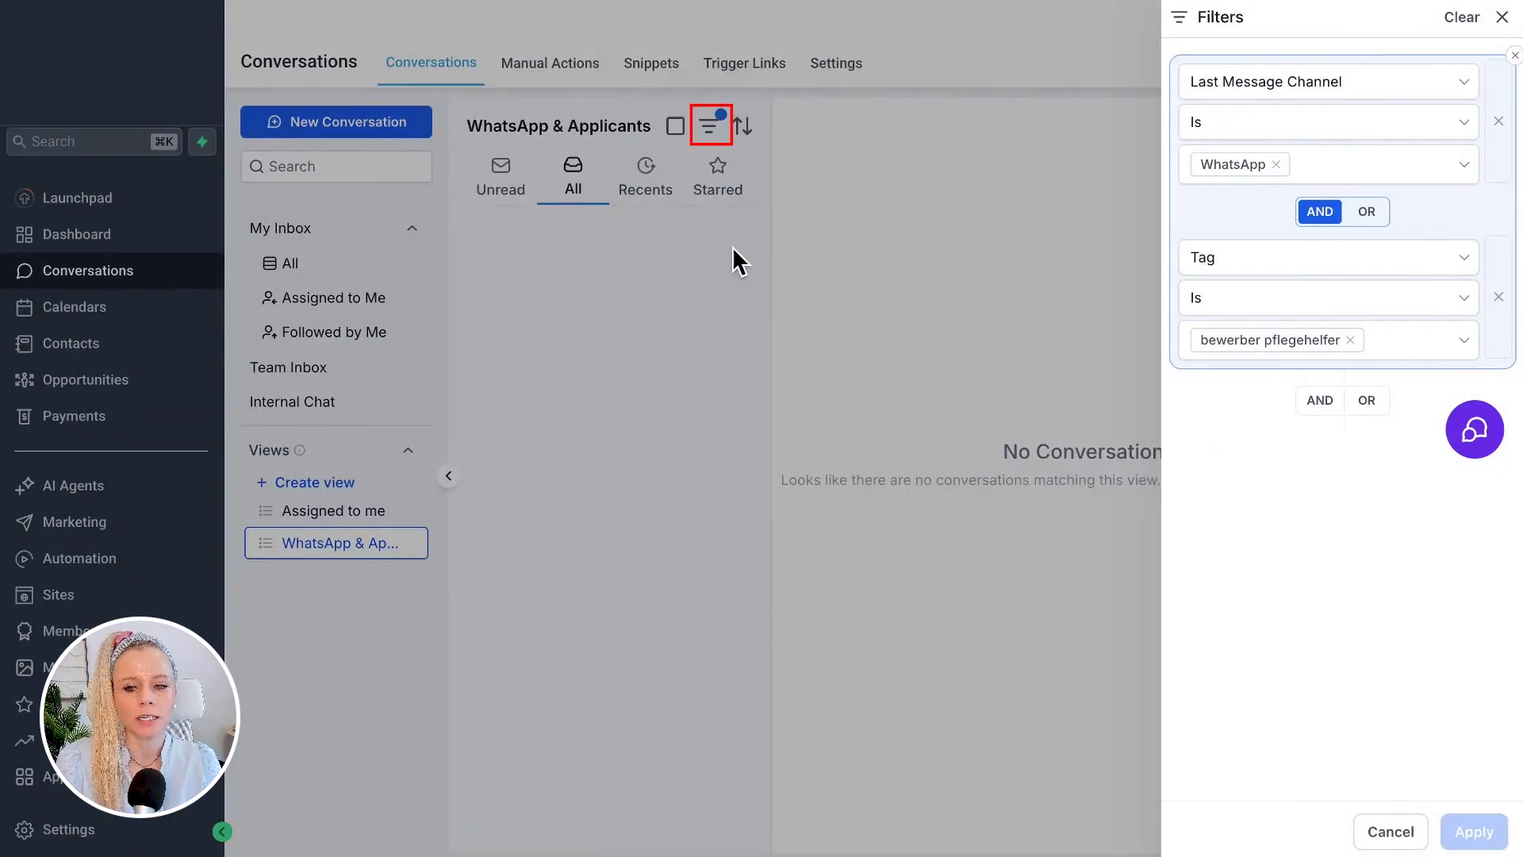
{"action": "left_click", "coordinate": [1389, 831]}
Start a new custom conversation view and name it "IG".
{"action": "left_click", "coordinate": [314, 482]}
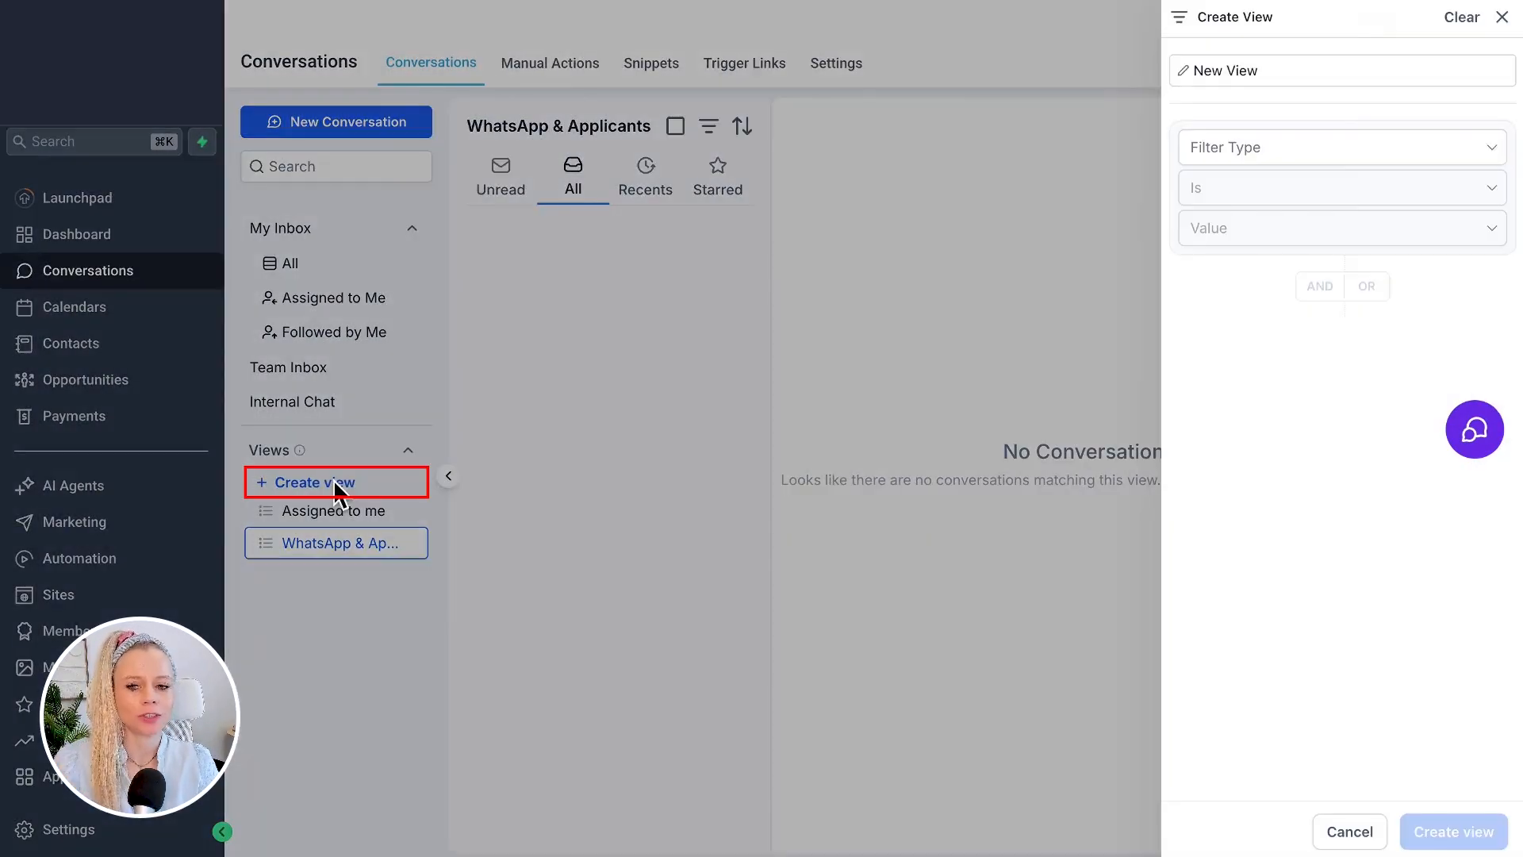
{"action": "left_click", "coordinate": [1277, 69]}
{"action": "type", "text": "IG"}
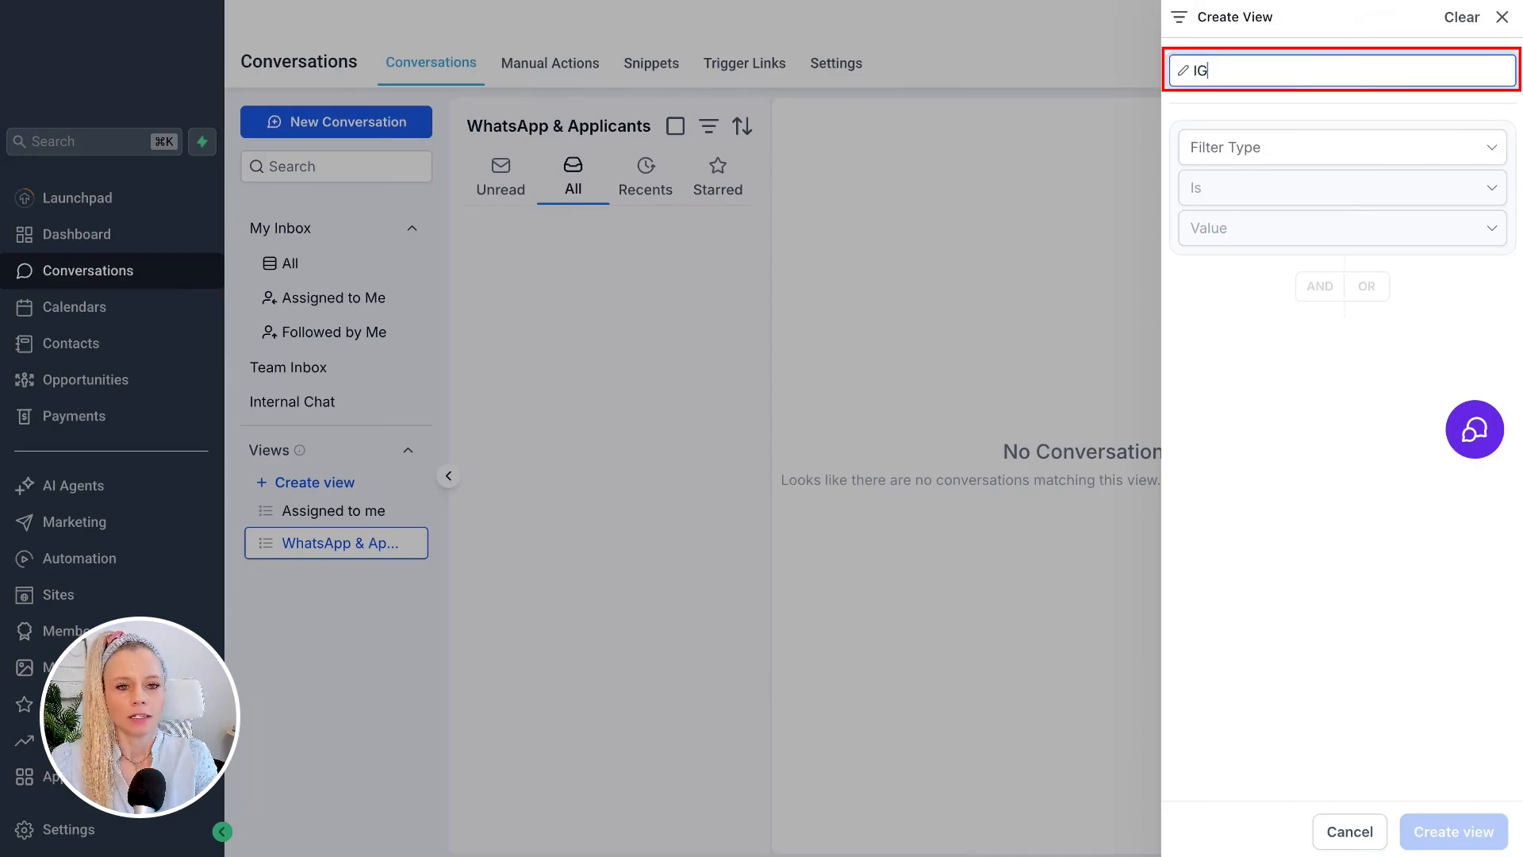
Filter the new view to conversations whose Last Message Channel is Instagram, and create it.
{"action": "left_click", "coordinate": [1242, 156]}
{"action": "left_click", "coordinate": [1277, 319]}
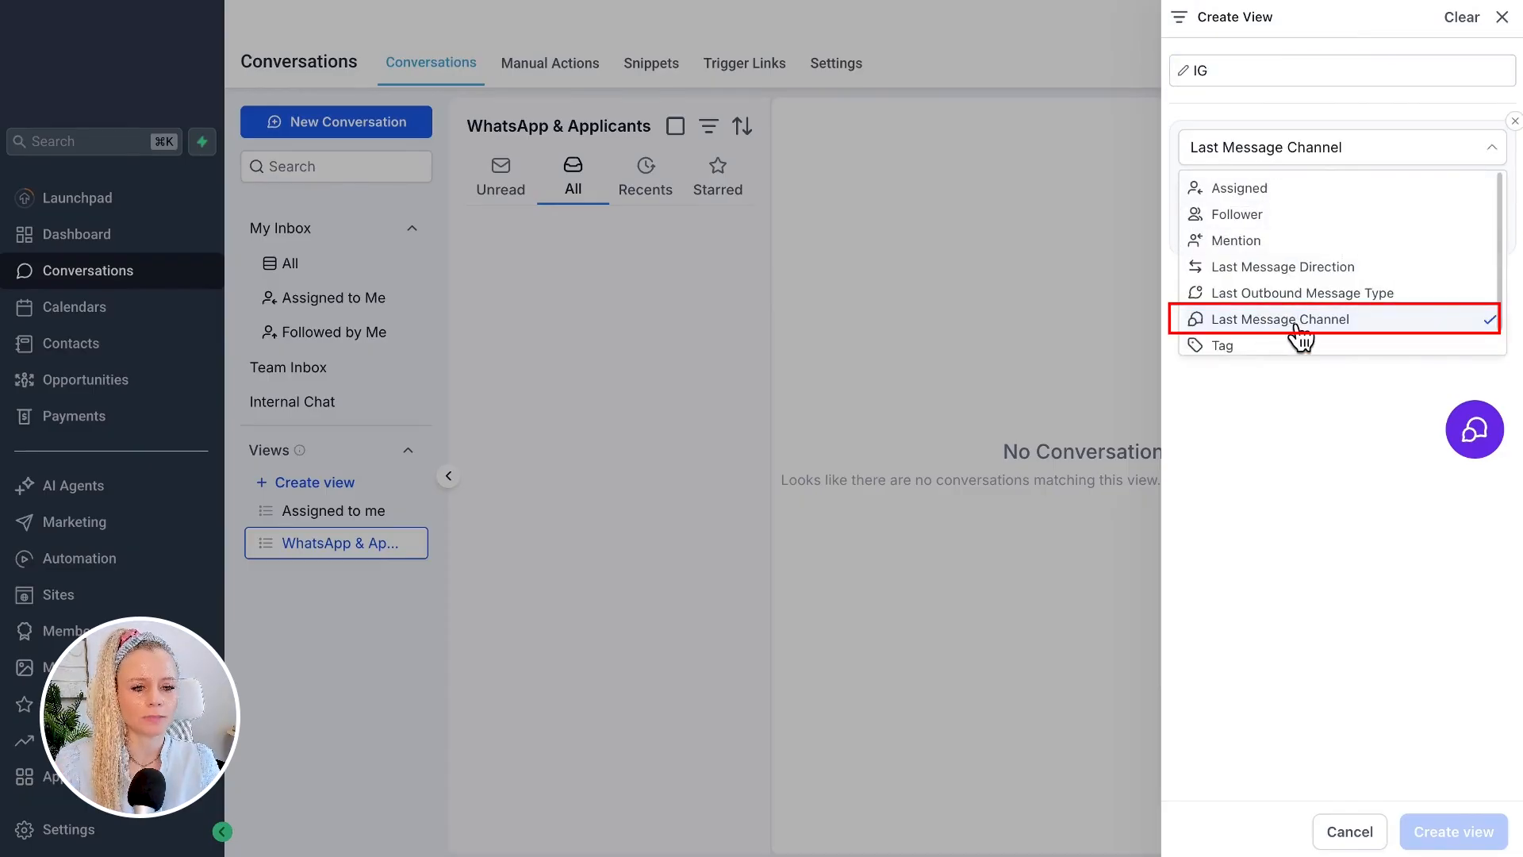
{"action": "left_click", "coordinate": [1242, 232]}
{"action": "scroll", "coordinate": [1245, 357], "scroll_direction": "down", "scroll_amount": 2}
{"action": "left_click", "coordinate": [1248, 401]}
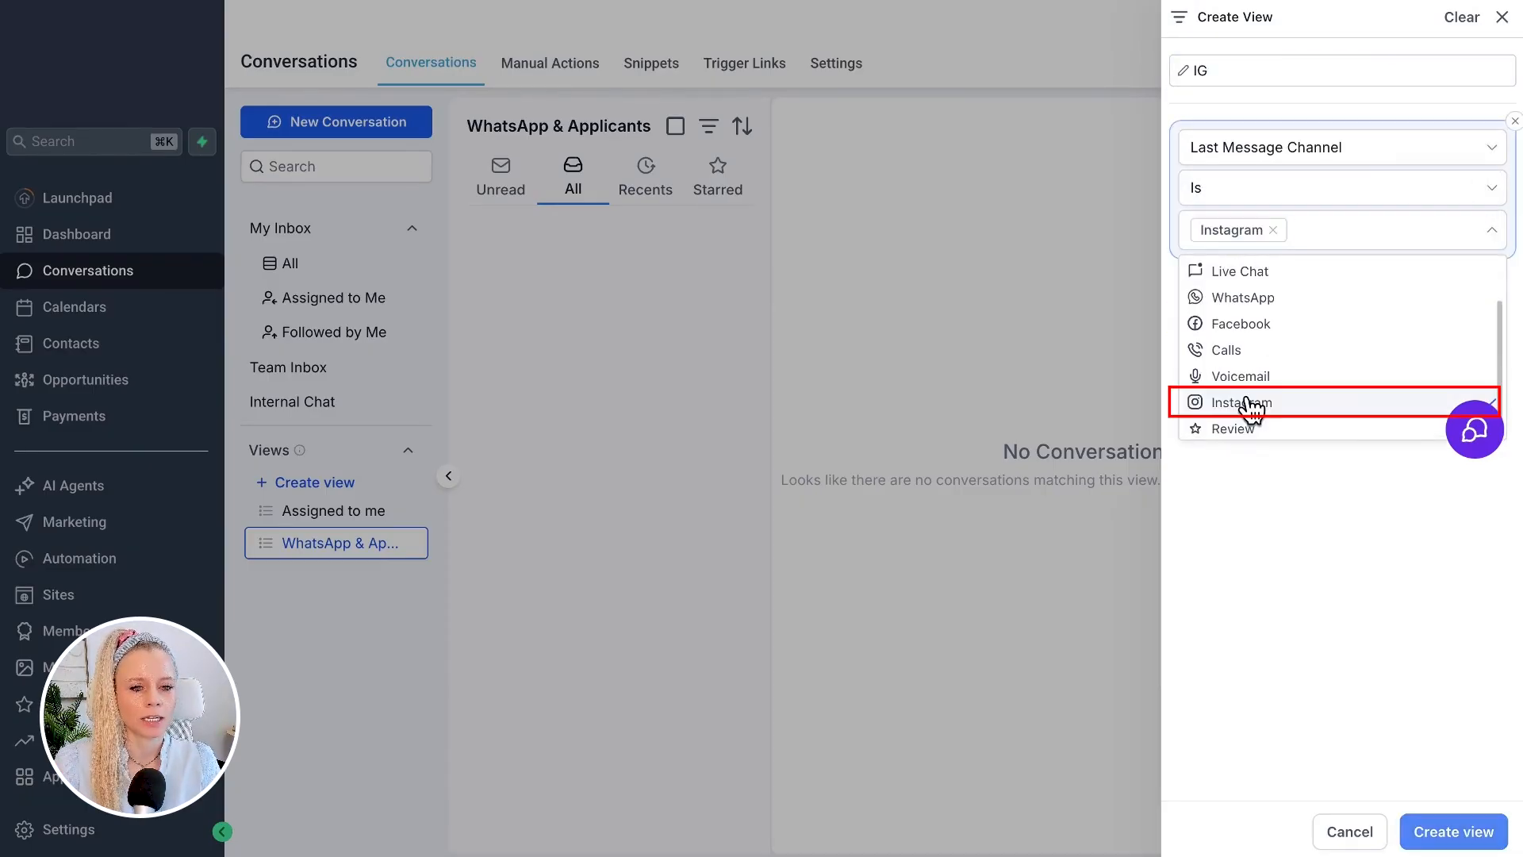
{"action": "left_click", "coordinate": [1261, 527]}
{"action": "left_click", "coordinate": [1454, 831]}
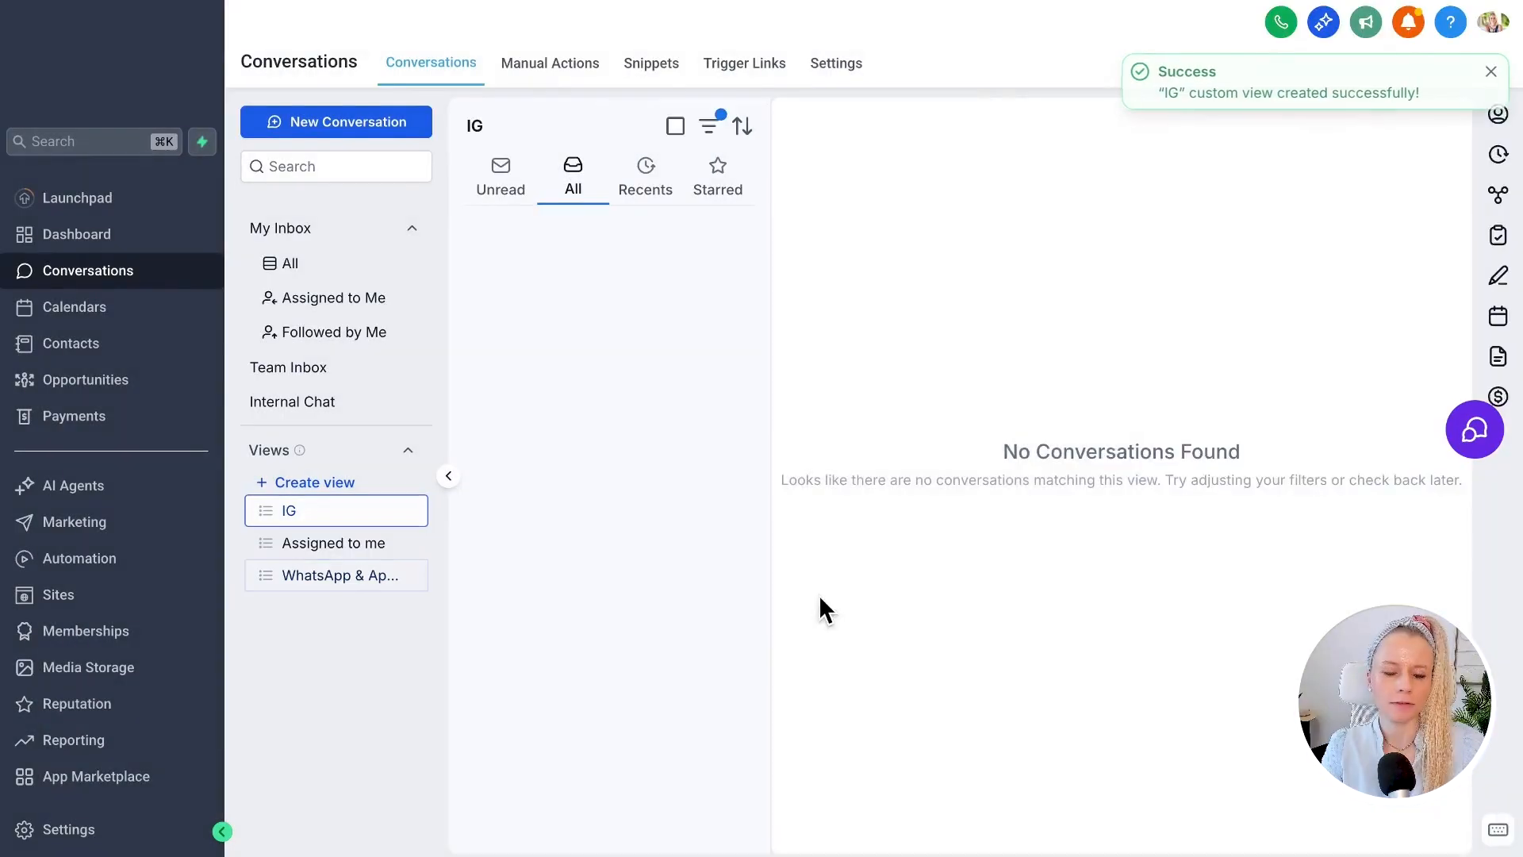
Open the IG view to examine its conversations and the management options offered for that view.
{"action": "left_click", "coordinate": [317, 516]}
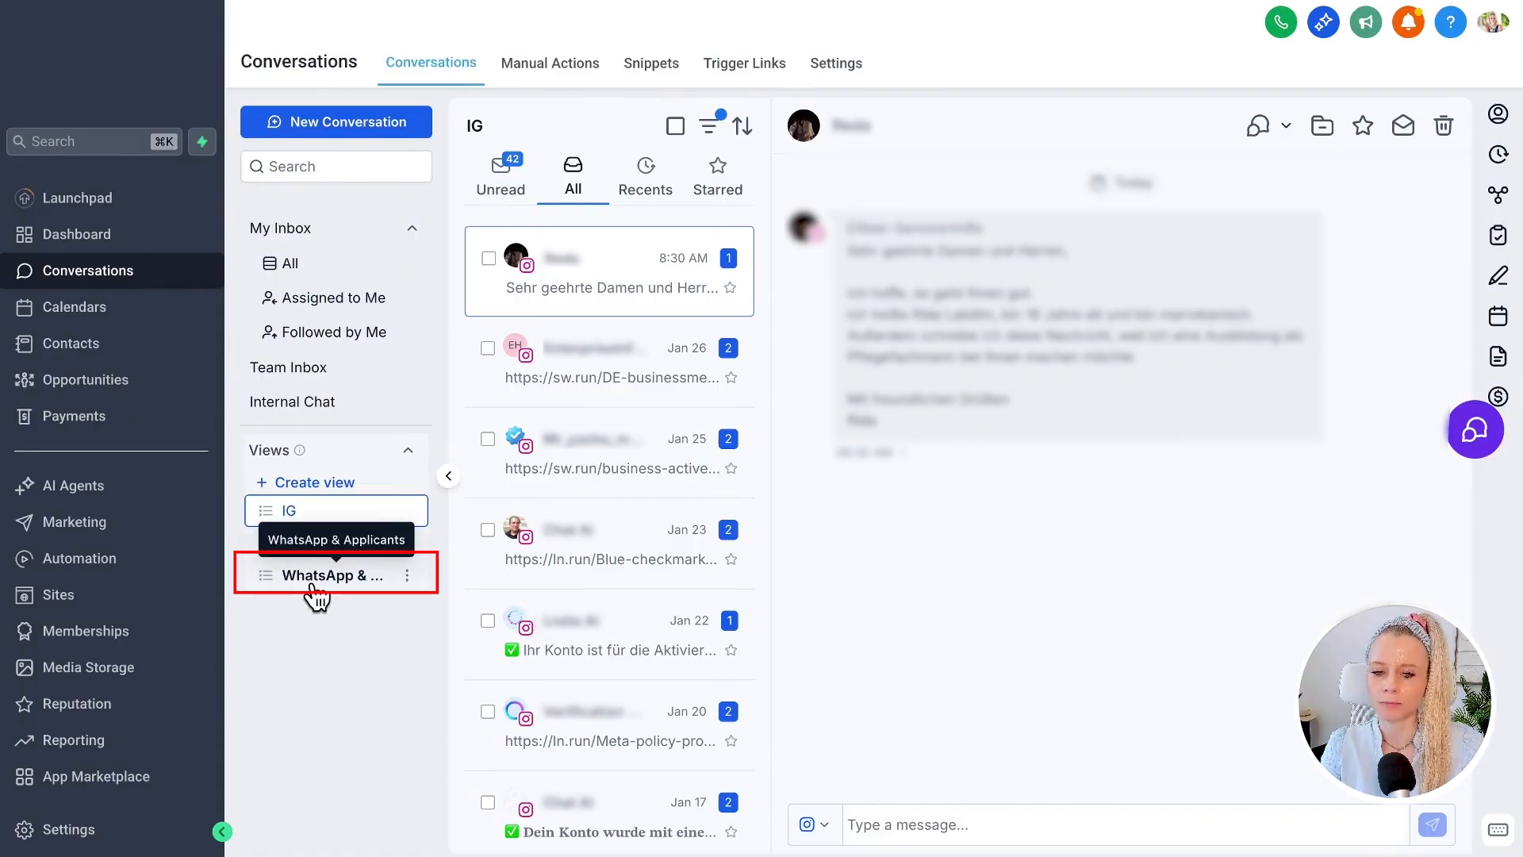
{"action": "key", "text": "ctrl+a"}
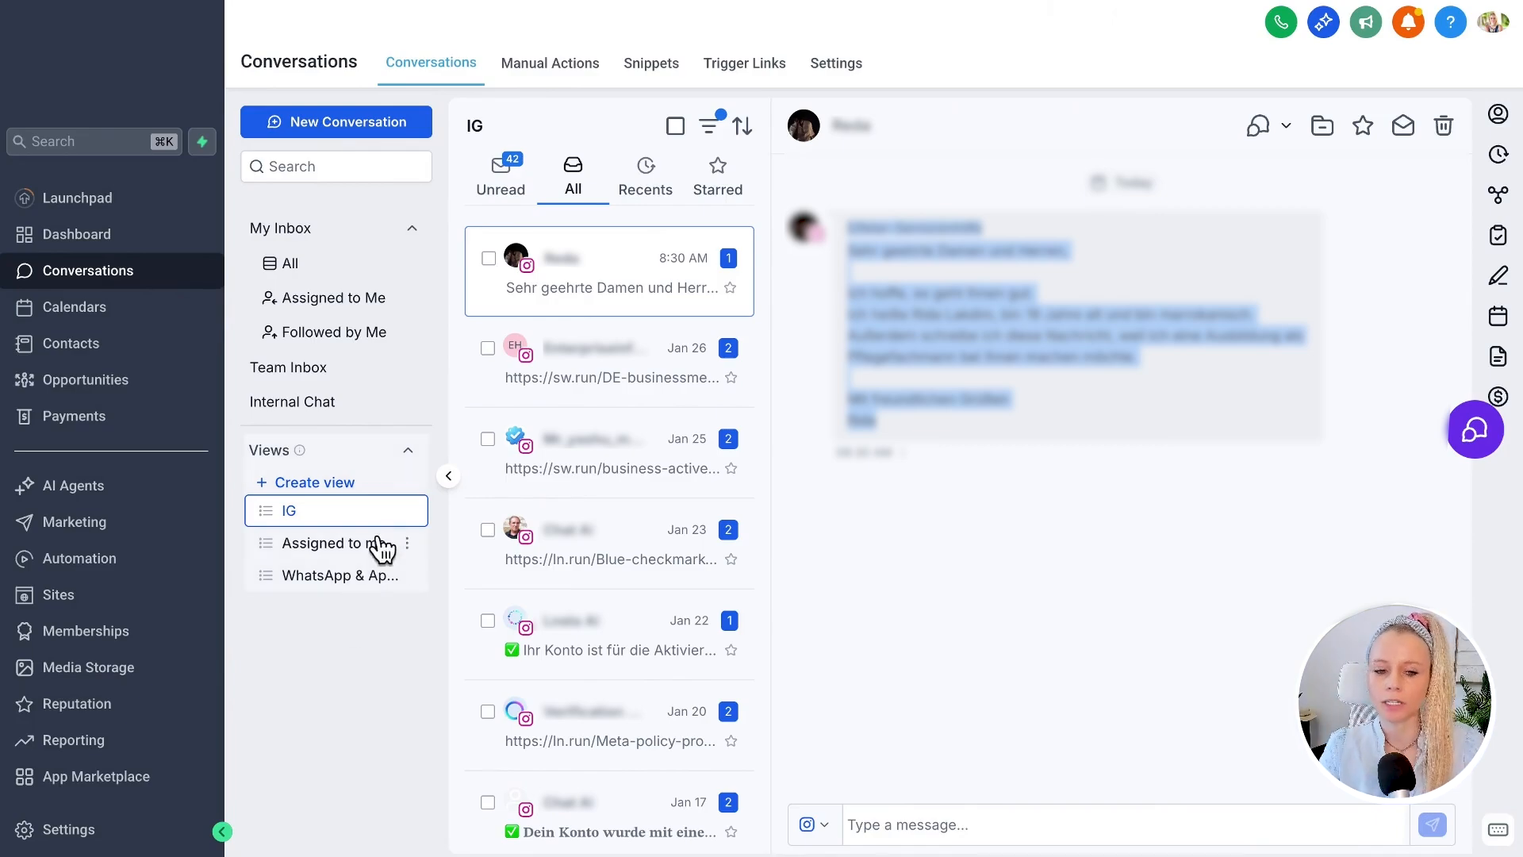
{"action": "mouse_move", "coordinate": [407, 513]}
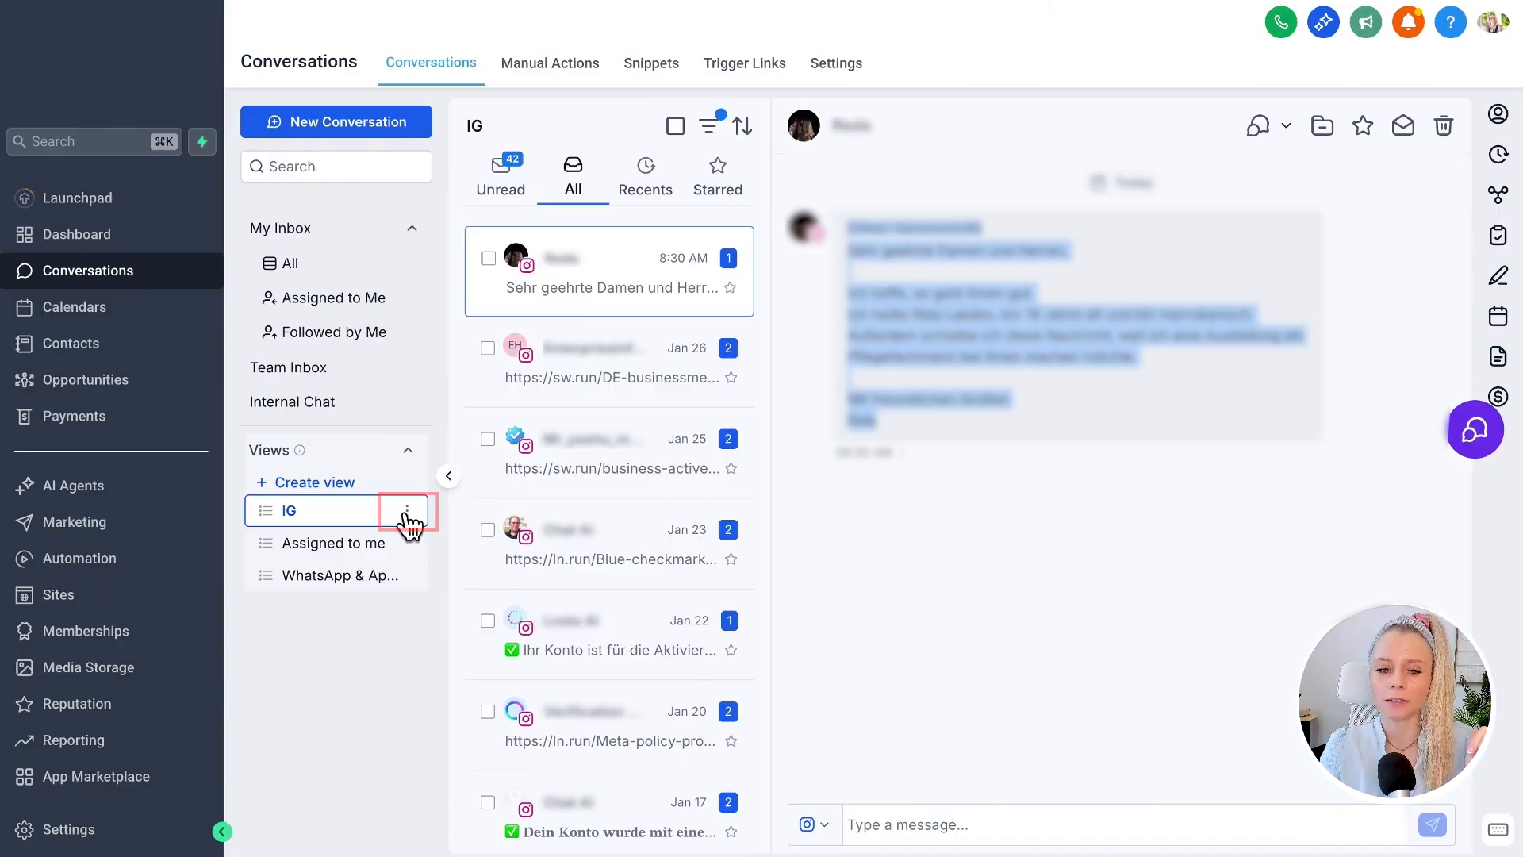
{"action": "left_click", "coordinate": [407, 514]}
{"action": "left_click", "coordinate": [372, 568]}
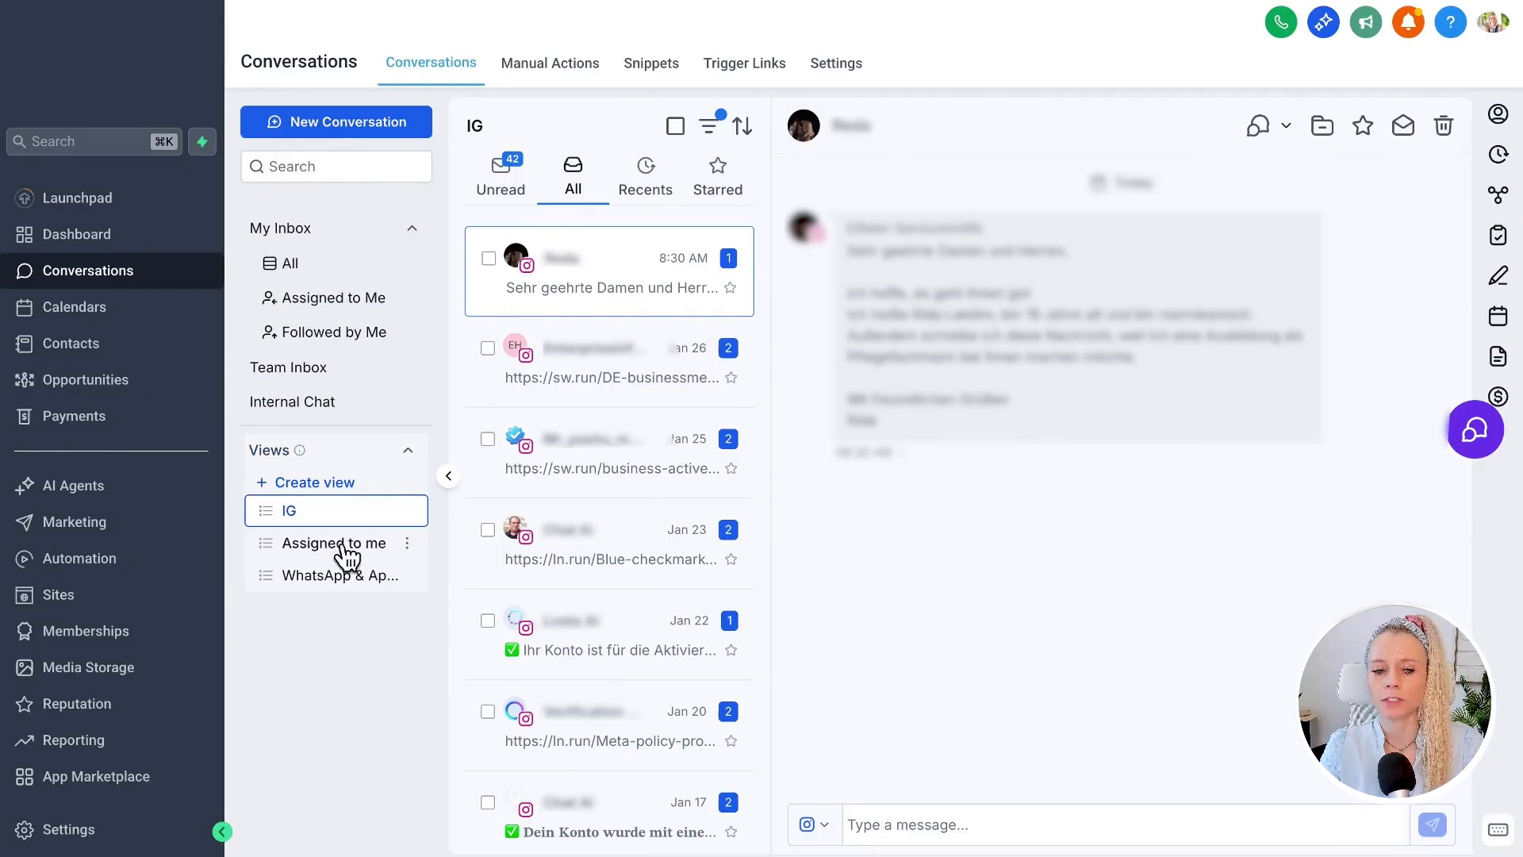
Delete the custom view "Assigned to me" from the saved views.
{"action": "left_click", "coordinate": [405, 543]}
{"action": "left_click", "coordinate": [379, 631]}
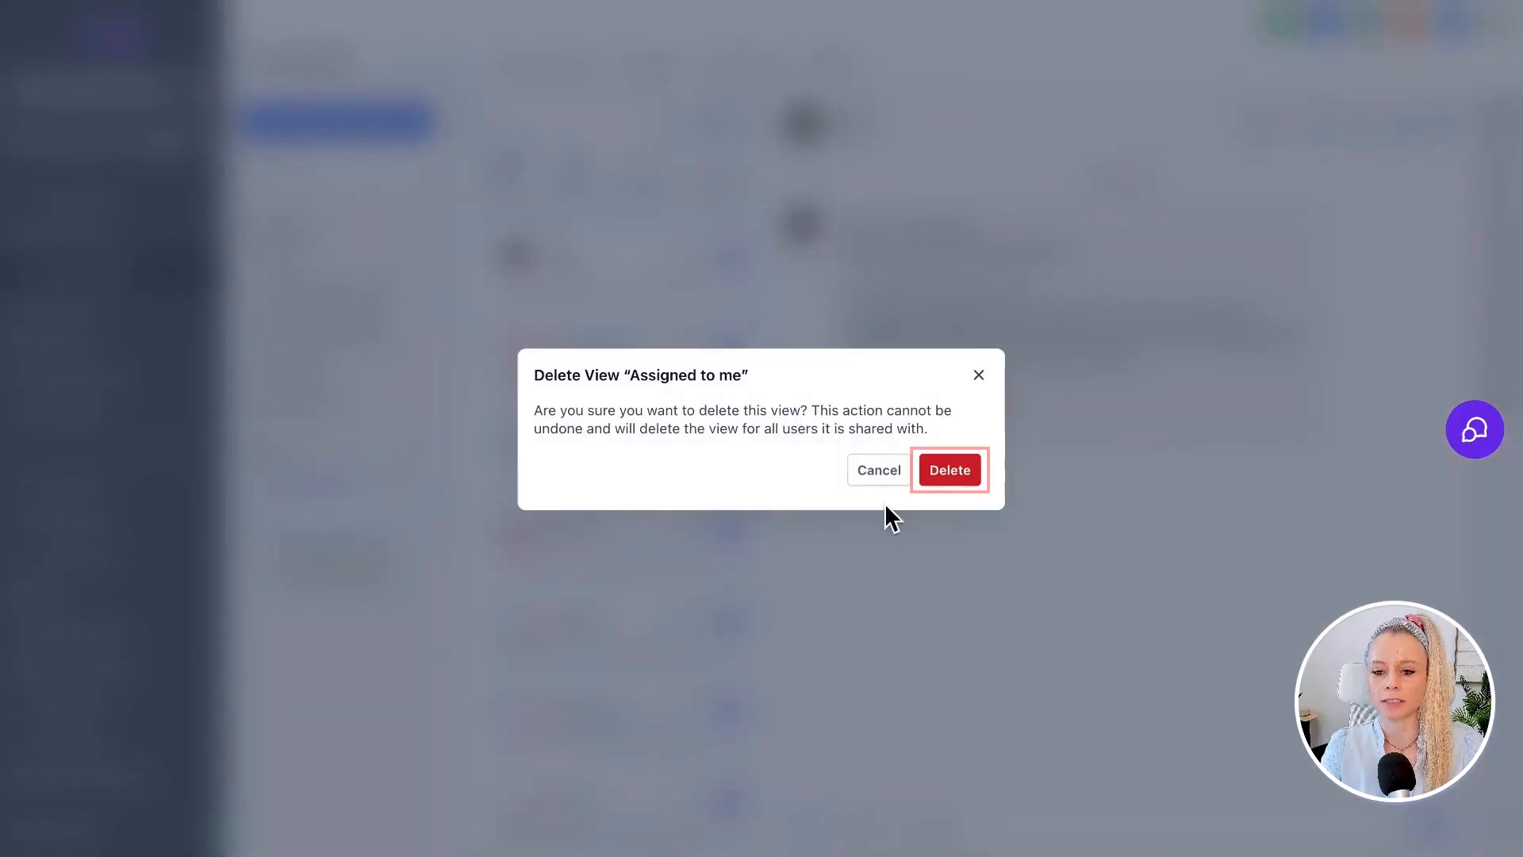
{"action": "left_click", "coordinate": [938, 472]}
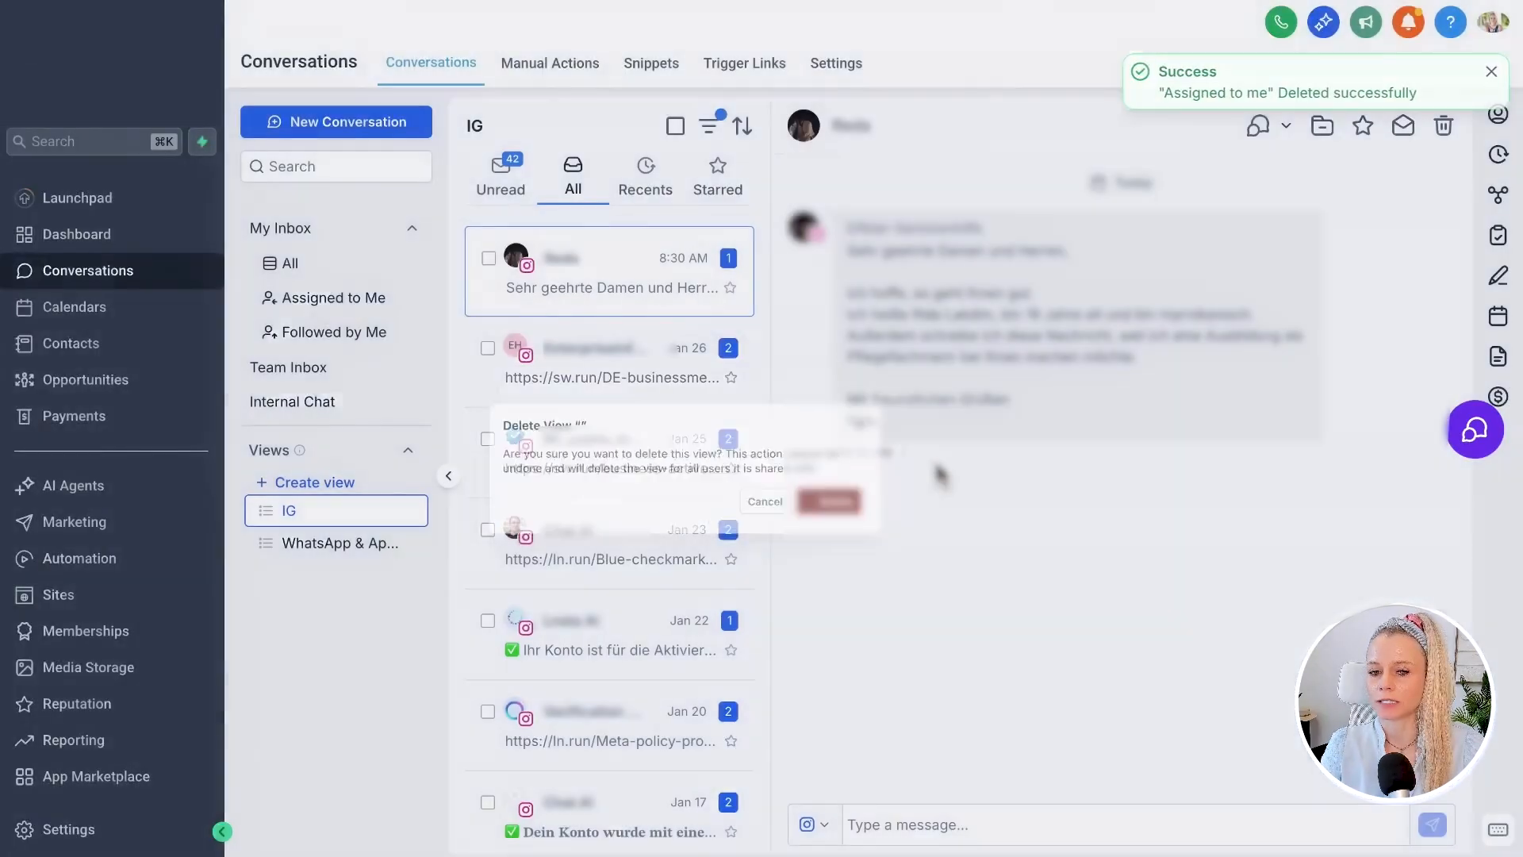